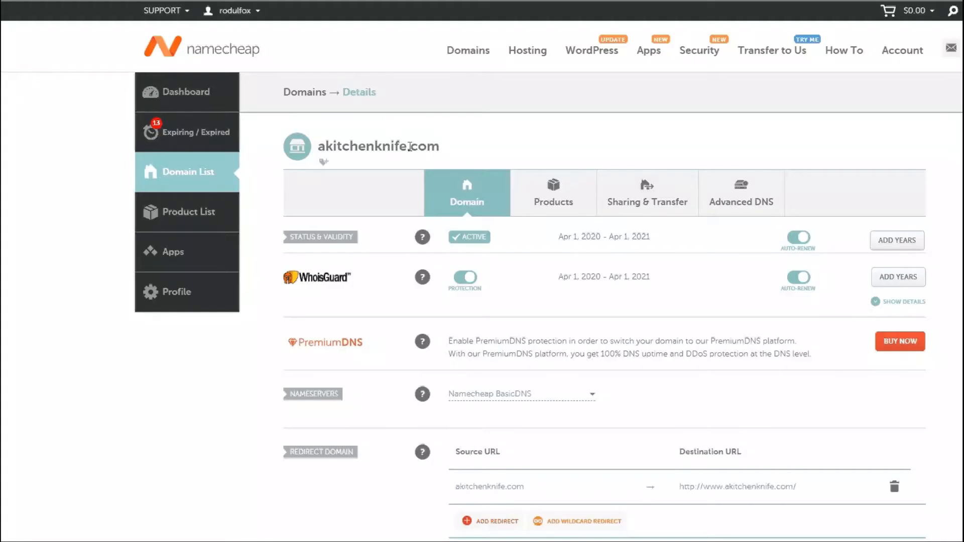
# - Select the domain name akitchenknife.com on its Namecheap details page
pyautogui.moveTo(318, 146); pyautogui.dragTo(438, 146)
pyautogui.hotkey('ctrl', 'c')
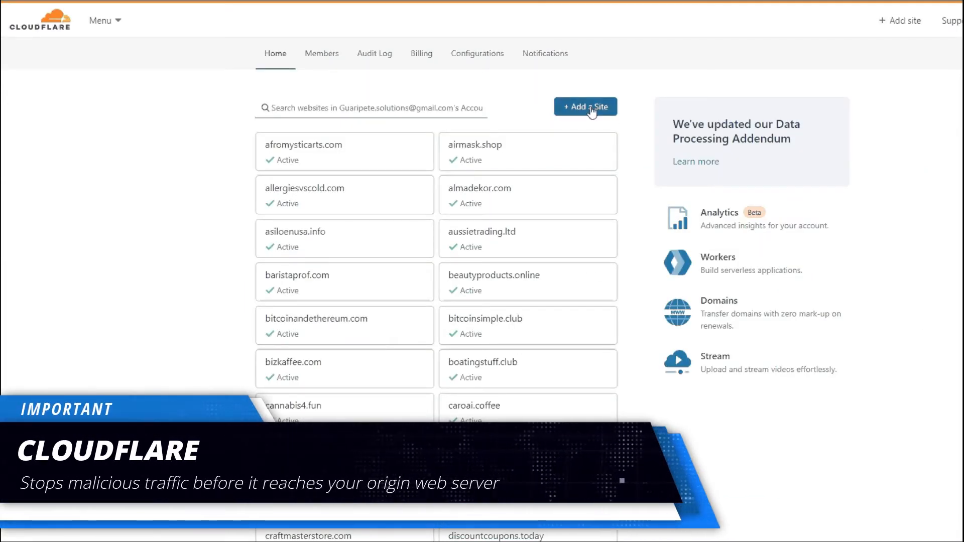
# - Add akitchenknife.com on the Free plan and review its scanned A, CNAME and MX records
pyautogui.click(593, 111)
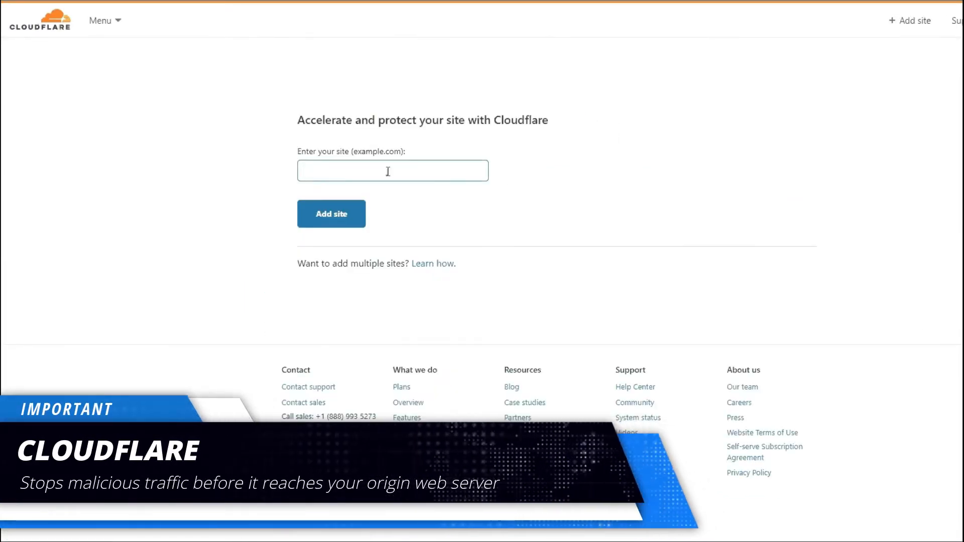
pyautogui.hotkey('ctrl', 'v')
pyautogui.click(329, 216)
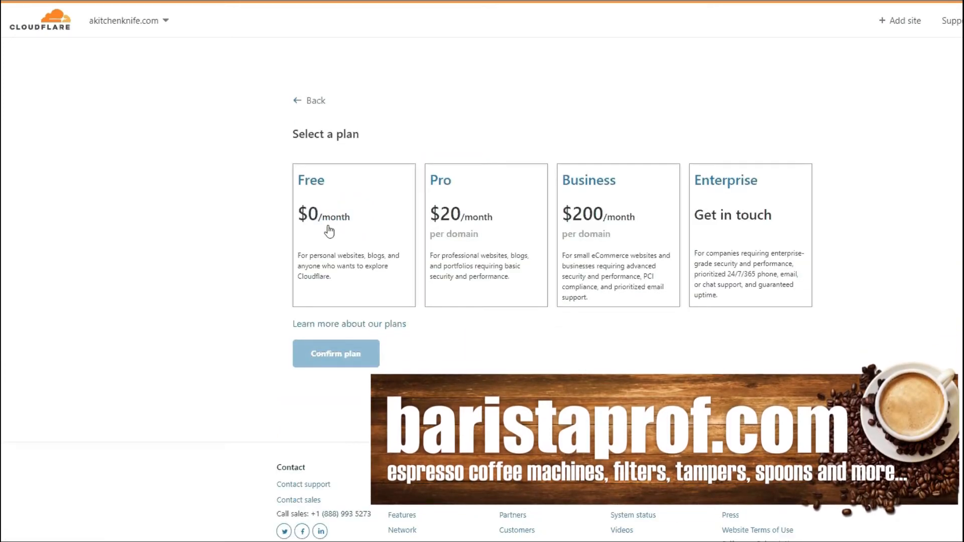
pyautogui.click(329, 231)
pyautogui.click(329, 366)
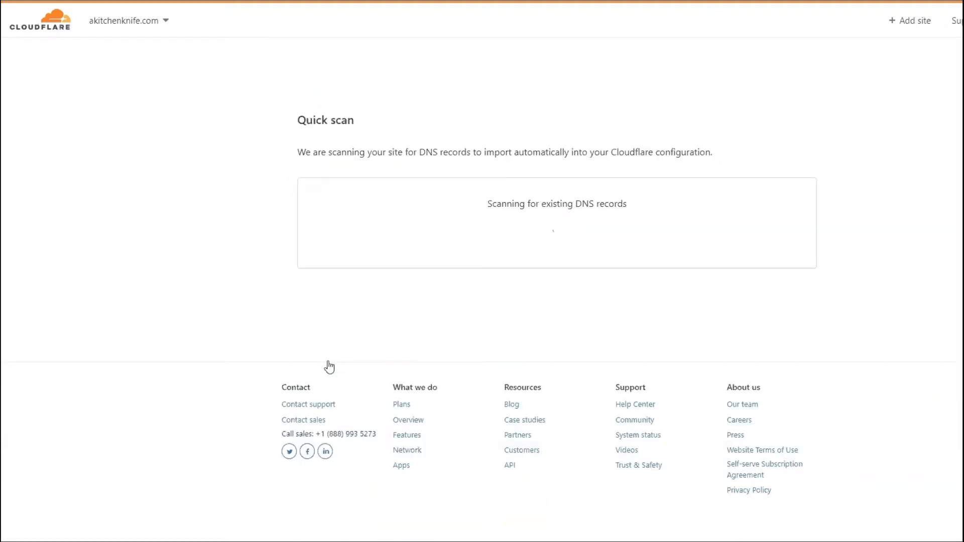
pyautogui.scroll(-3, 237, 355)
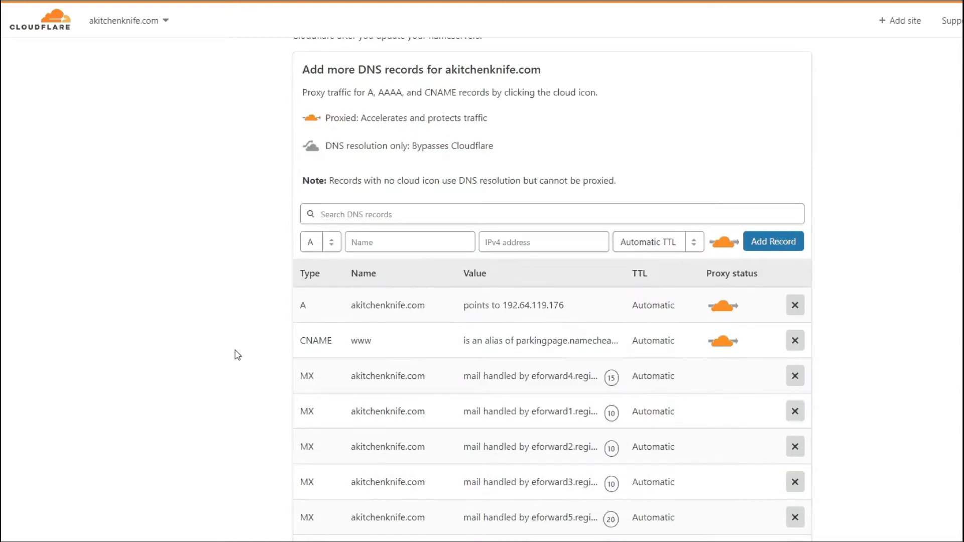
pyautogui.scroll(-3, 237, 355)
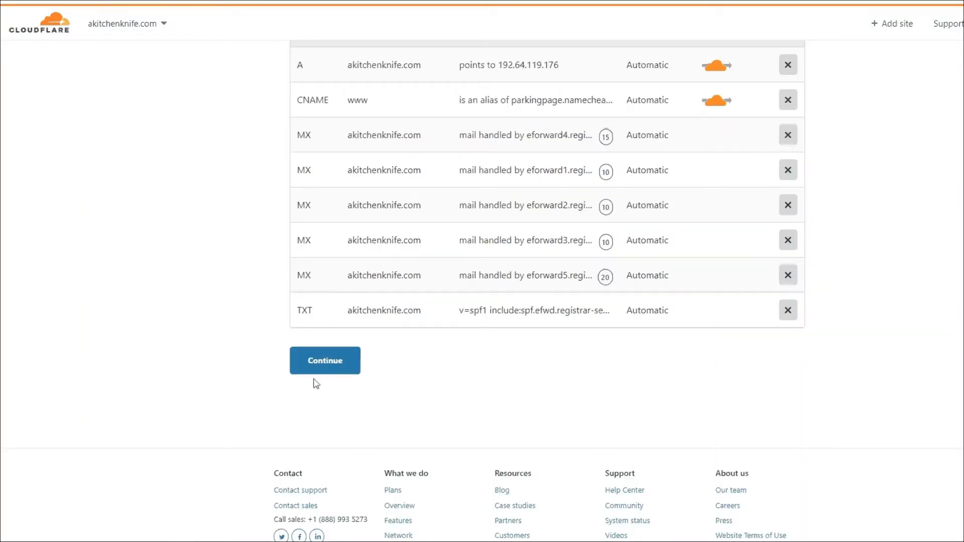
# - Continue to the nameserver instructions and copy Nameserver 1, donna.ns.cloudflare.com
pyautogui.click(321, 364)
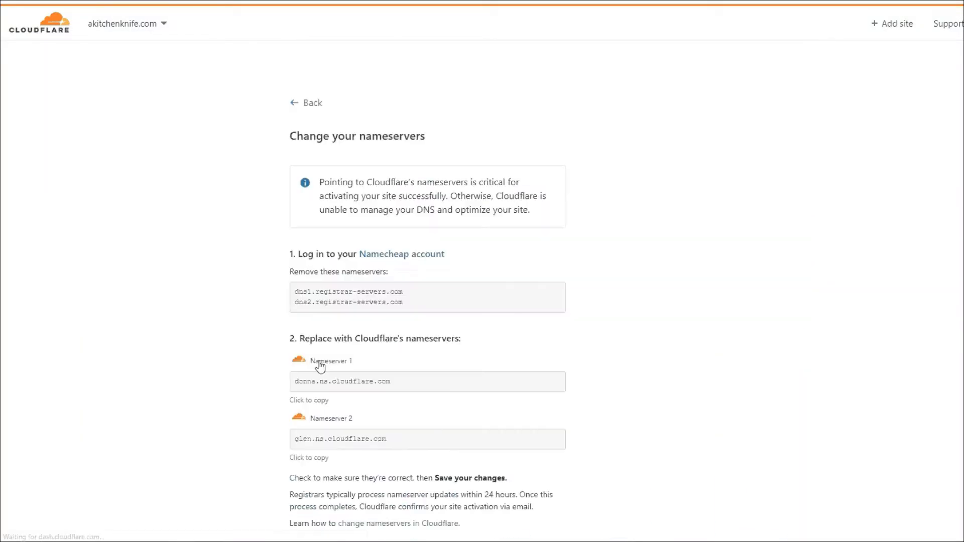
pyautogui.scroll(-1, 251, 364)
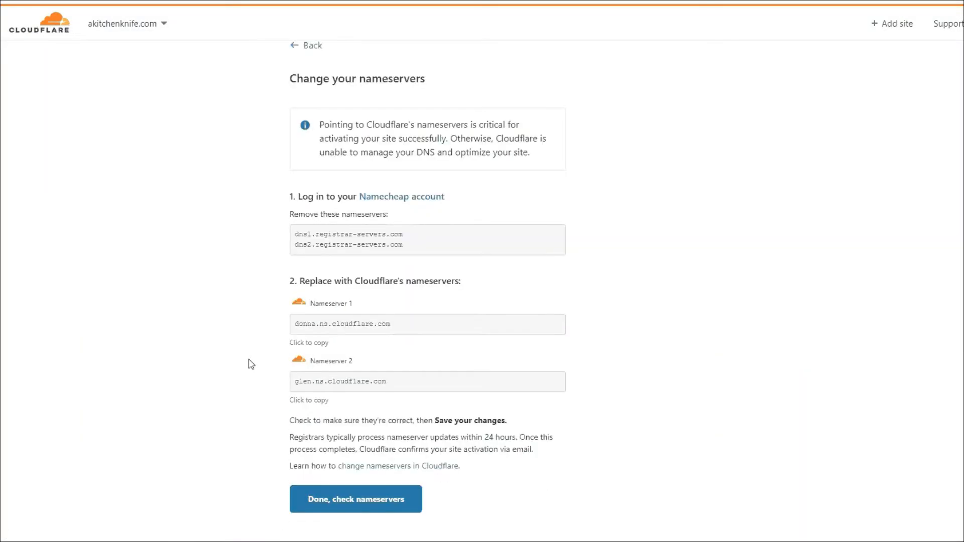
pyautogui.scroll(-1, 250, 362)
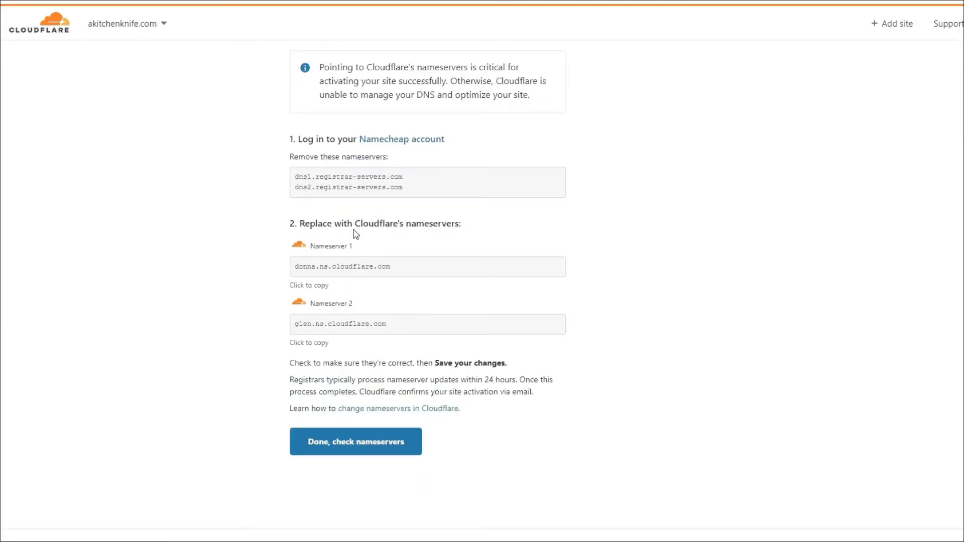
pyautogui.moveTo(300, 223); pyautogui.dragTo(464, 231)
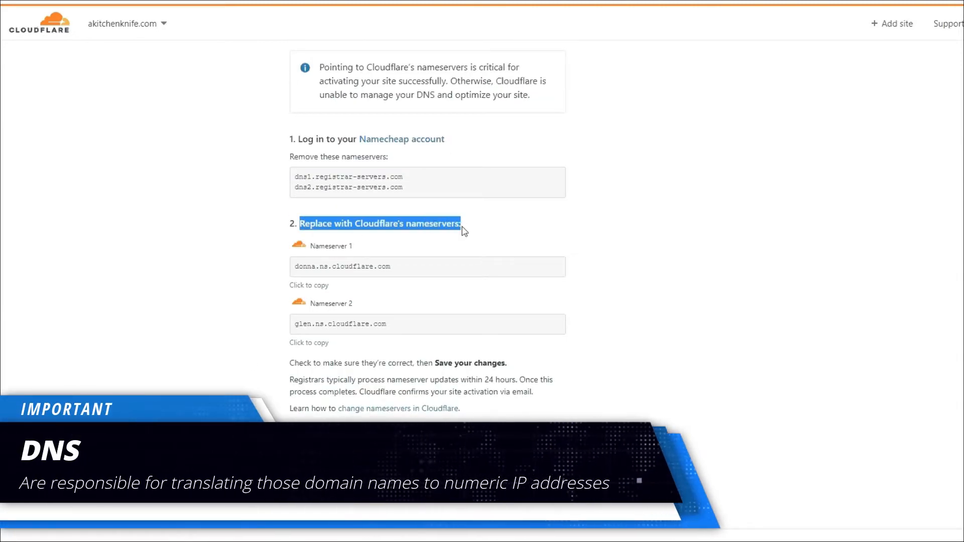
pyautogui.click(394, 272)
pyautogui.moveTo(394, 272); pyautogui.dragTo(296, 272)
pyautogui.hotkey('ctrl', 'c')
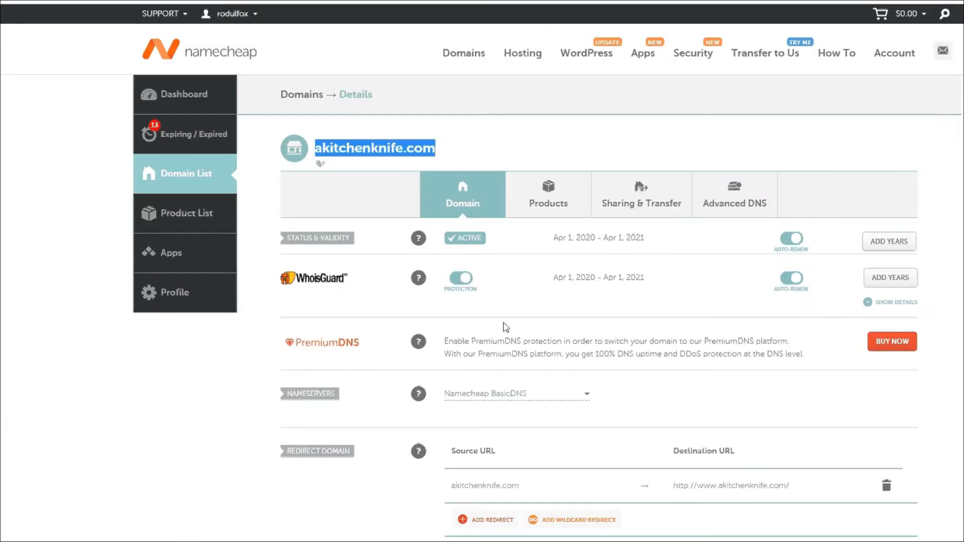
# - Switch akitchenknife.com to Custom DNS in Namecheap with donna.ns.cloudflare.com as nameserver 1
pyautogui.click(528, 394)
pyautogui.scroll(-1, 531, 392)
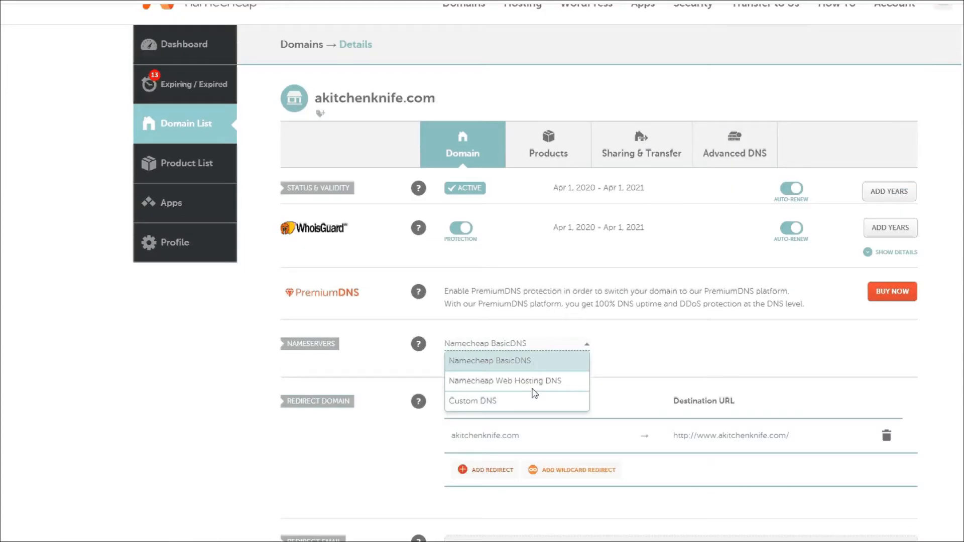
pyautogui.click(472, 394)
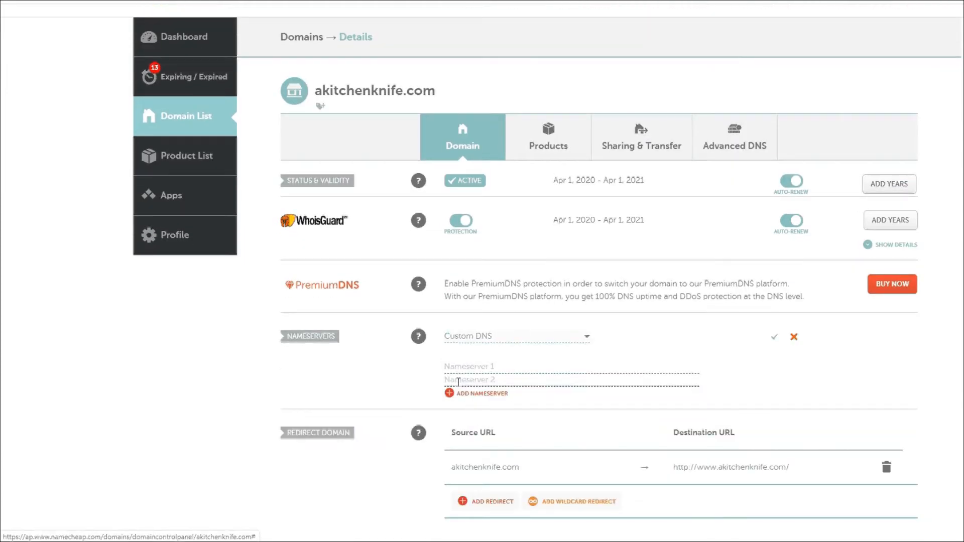
pyautogui.hotkey('ctrl', 'v')
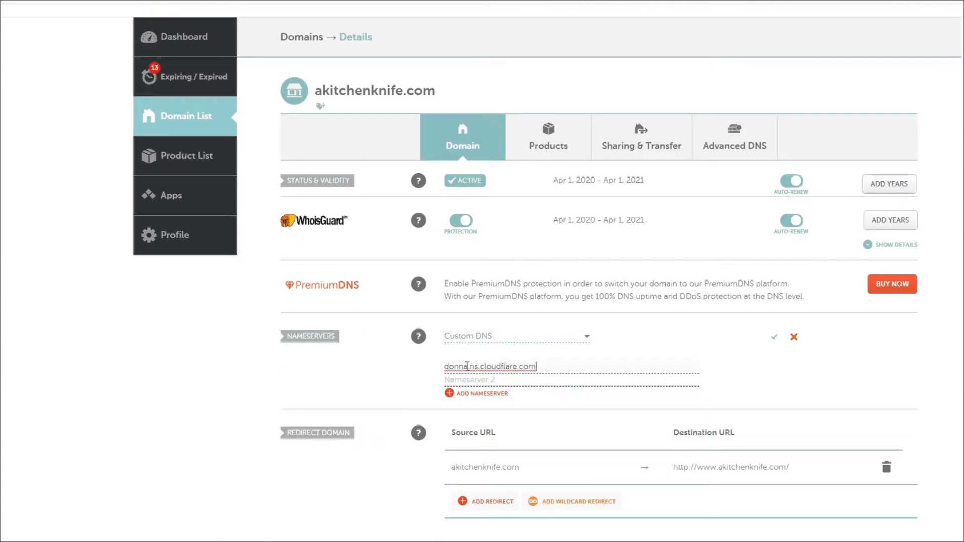
# - Add glen.ns.cloudflare.com as the second nameserver and save the Custom DNS settings
pyautogui.hotkey('ctrl', 'Tab')
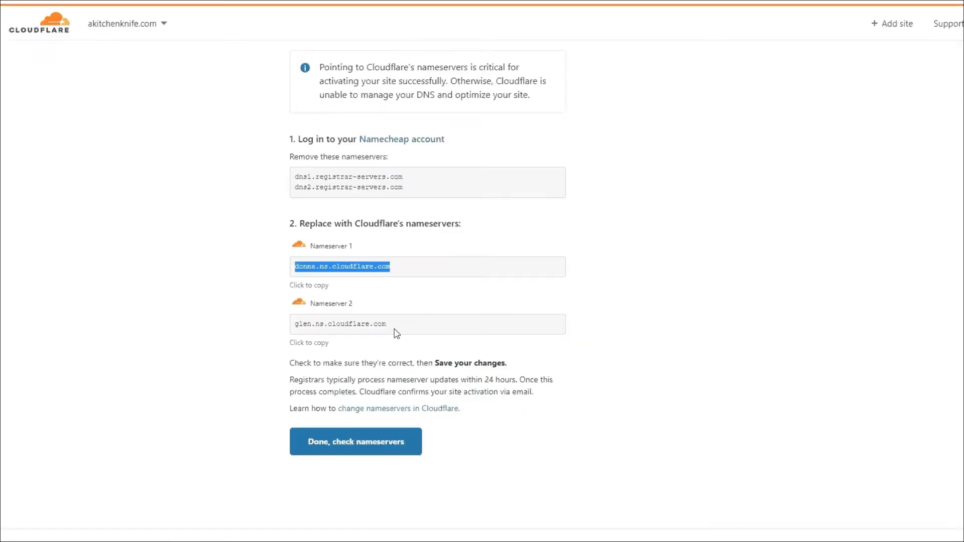
pyautogui.moveTo(397, 324); pyautogui.dragTo(302, 324)
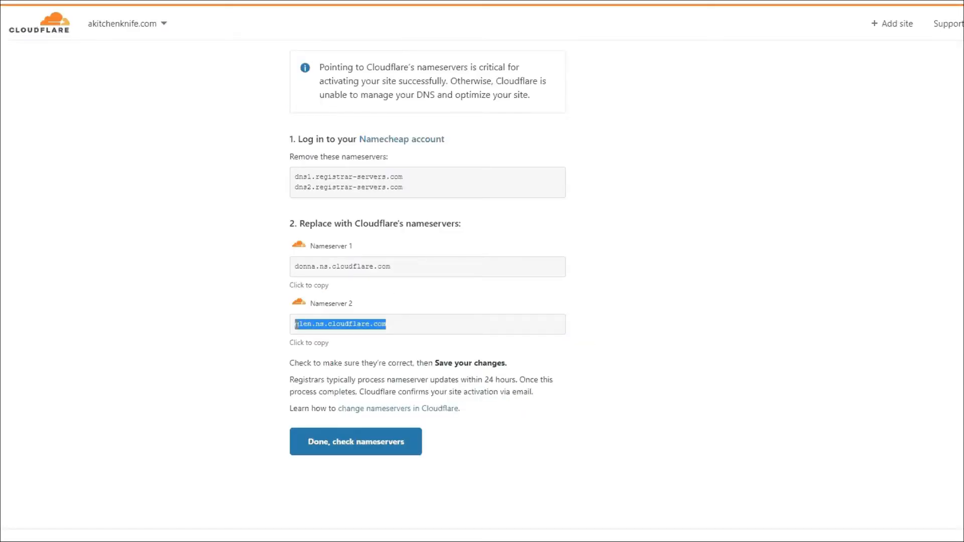
pyautogui.hotkey('ctrl', 'Tab')
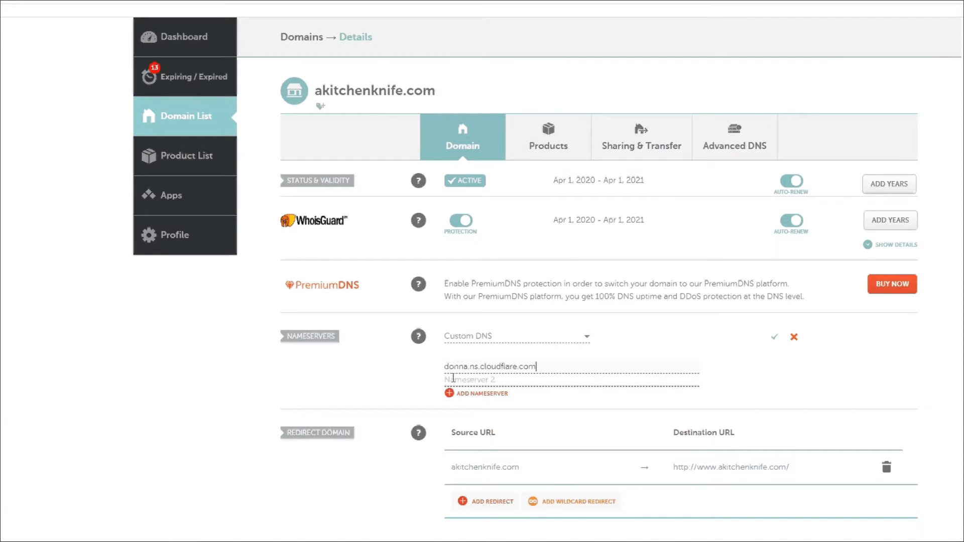
pyautogui.click(450, 378)
pyautogui.write('glen.ns.cloudflare.com')
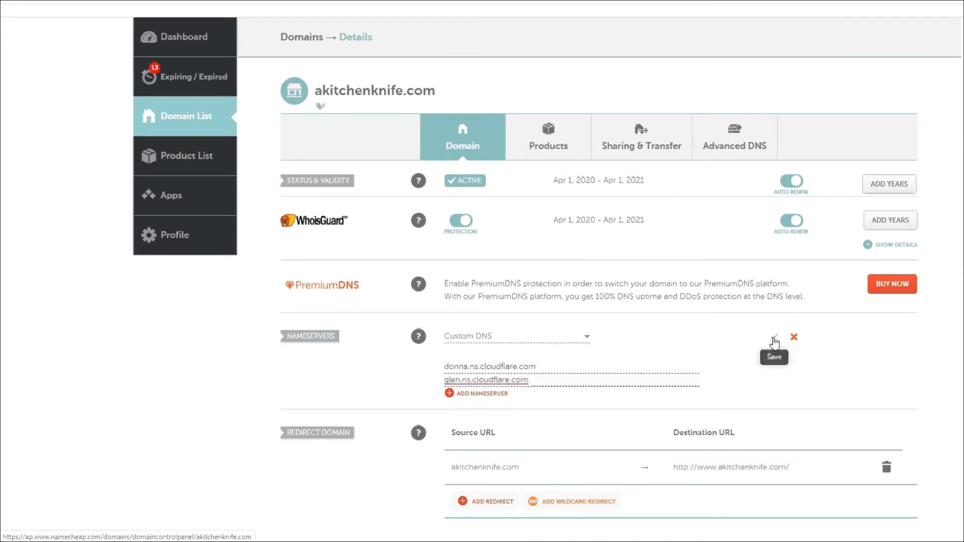
pyautogui.click(774, 340)
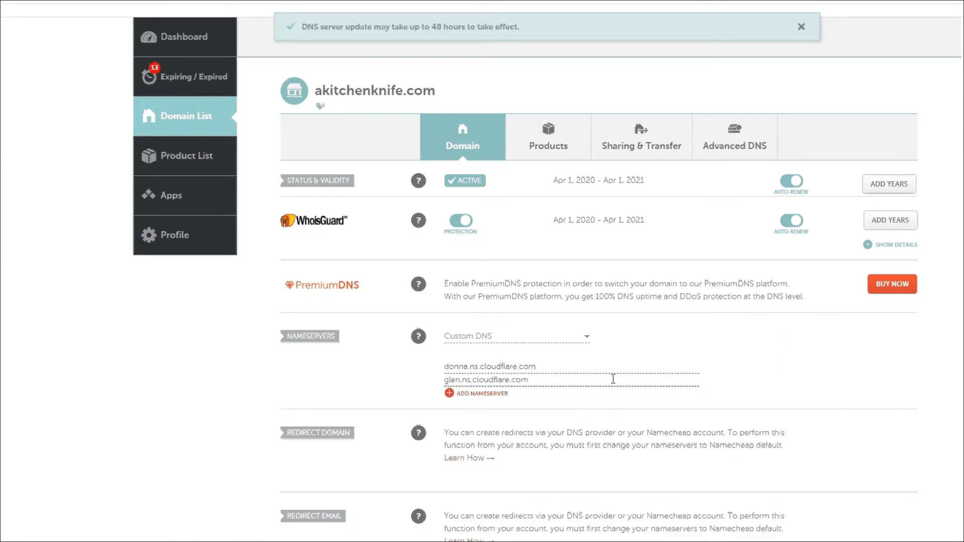
pyautogui.scroll(2, 613, 379)
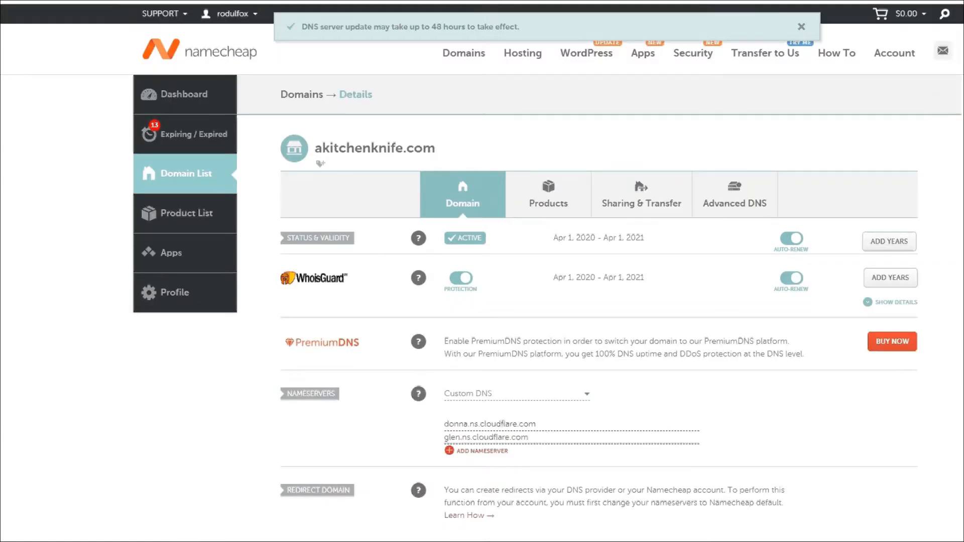
pyautogui.hotkey('ctrl', 'shift', 'Tab')
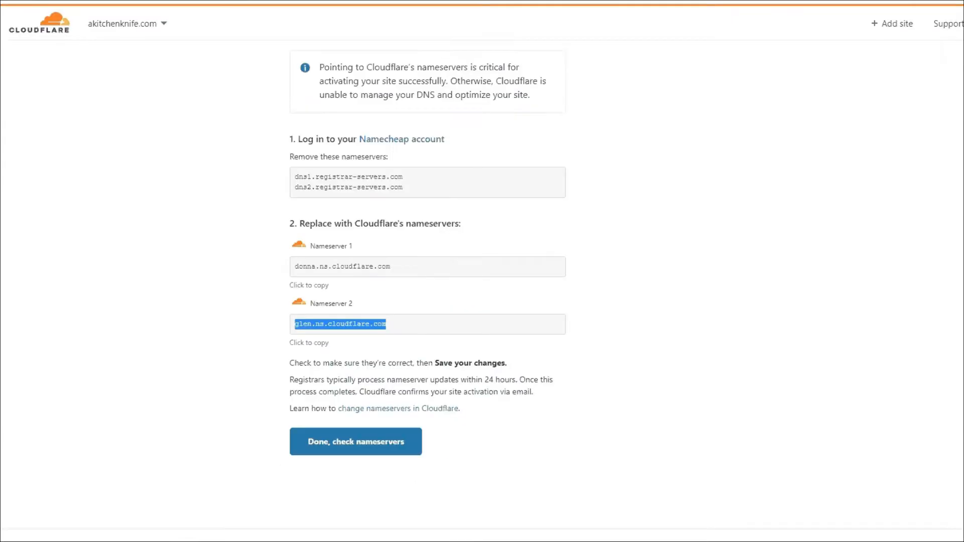
# - Report the nameservers as changed and move on to the quick-start settings
pyautogui.click(336, 454)
pyautogui.scroll(-7, 548, 291)
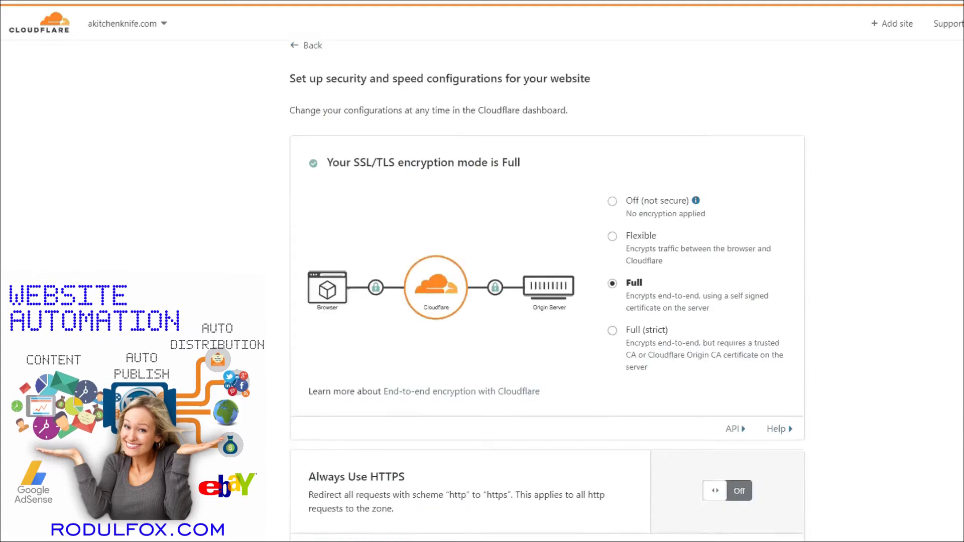
pyautogui.scroll(-1, 663, 194)
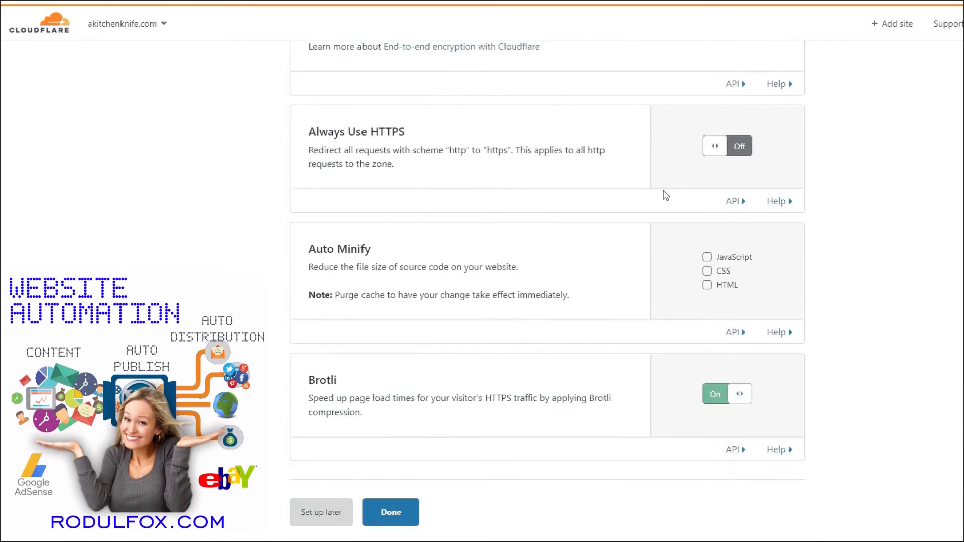
# - Turn on Always Use HTTPS, enable Auto Minify for JavaScript, CSS and HTML, and finish
pyautogui.click(729, 156)
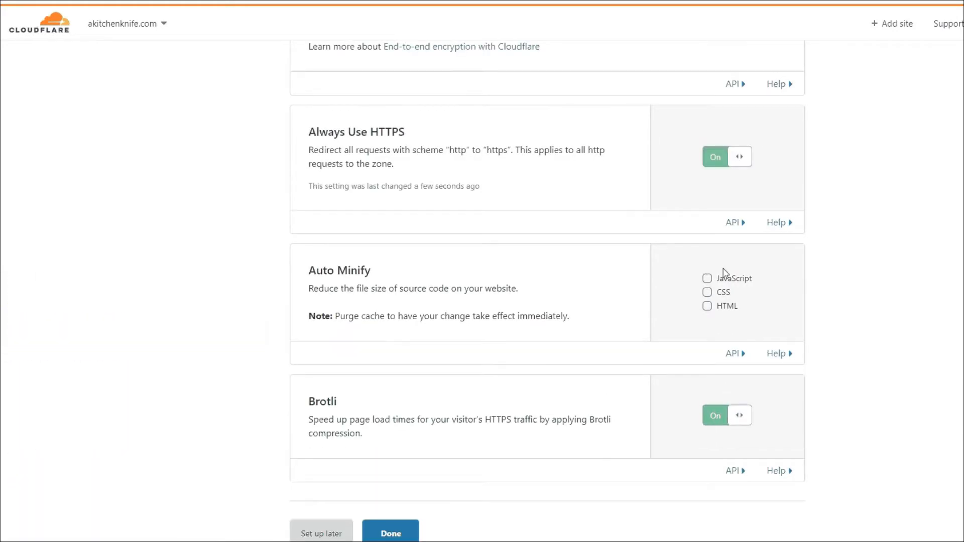
pyautogui.click(708, 278)
pyautogui.click(707, 303)
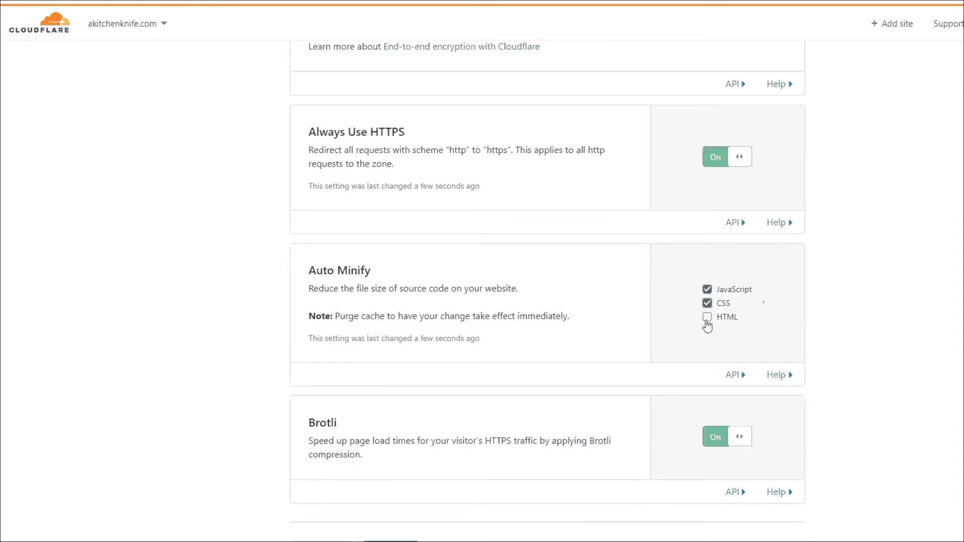
pyautogui.click(708, 318)
pyautogui.scroll(-3, 624, 338)
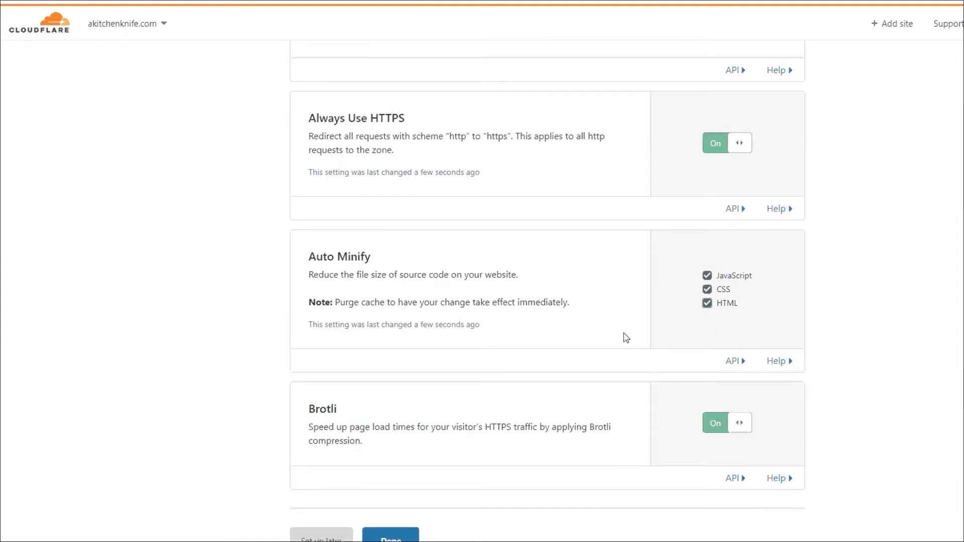
pyautogui.click(402, 393)
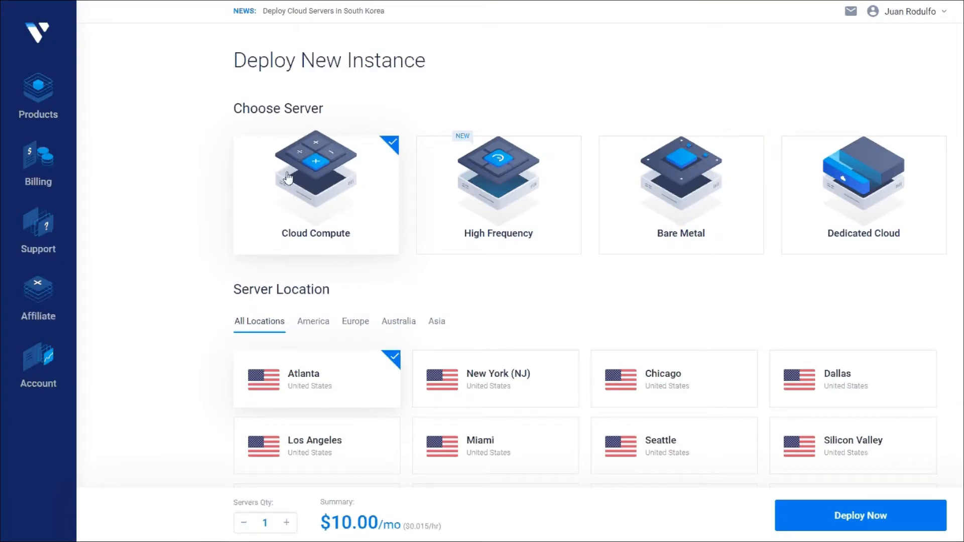
# - Choose Toronto as the Vultr server location
pyautogui.scroll(-5, 367, 183)
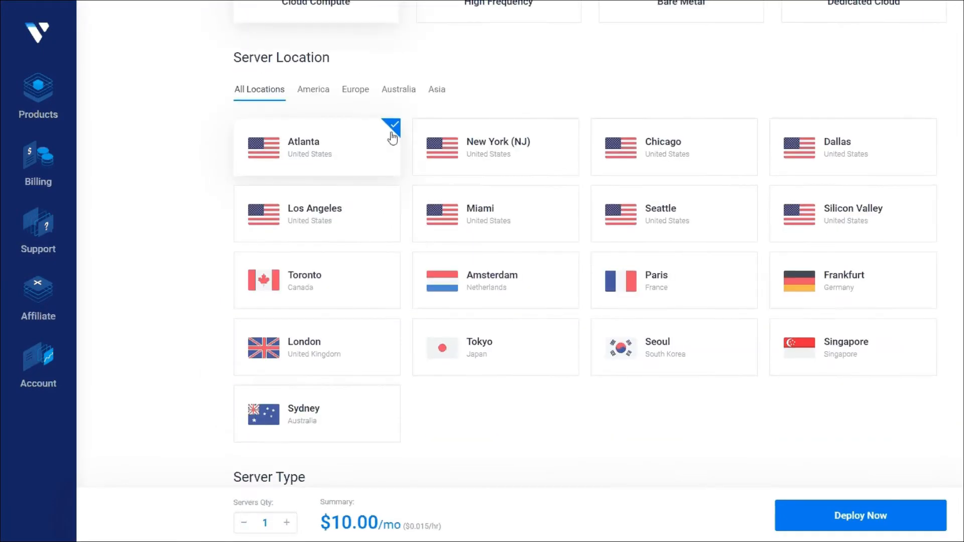
pyautogui.scroll(-1, 442, 285)
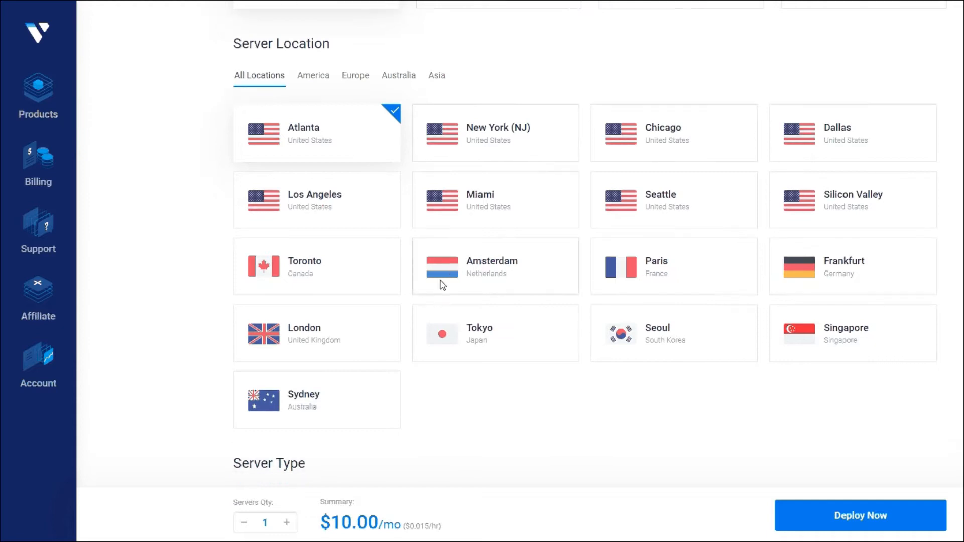
pyautogui.scroll(-1, 554, 285)
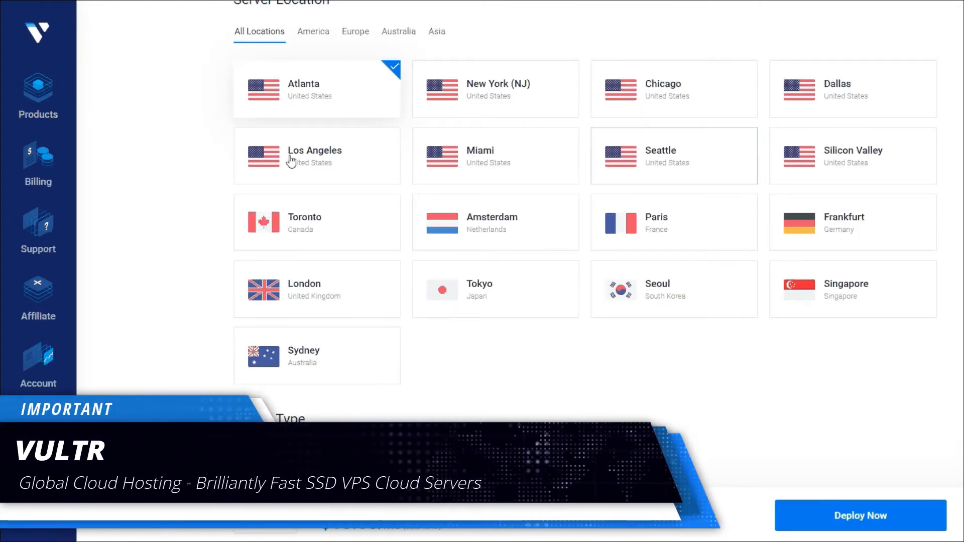
pyautogui.click(304, 232)
# - Pick Ubuntu 20.04 x64 and keep the 55 GB SSD $10/mo plan
pyautogui.scroll(-6, 508, 393)
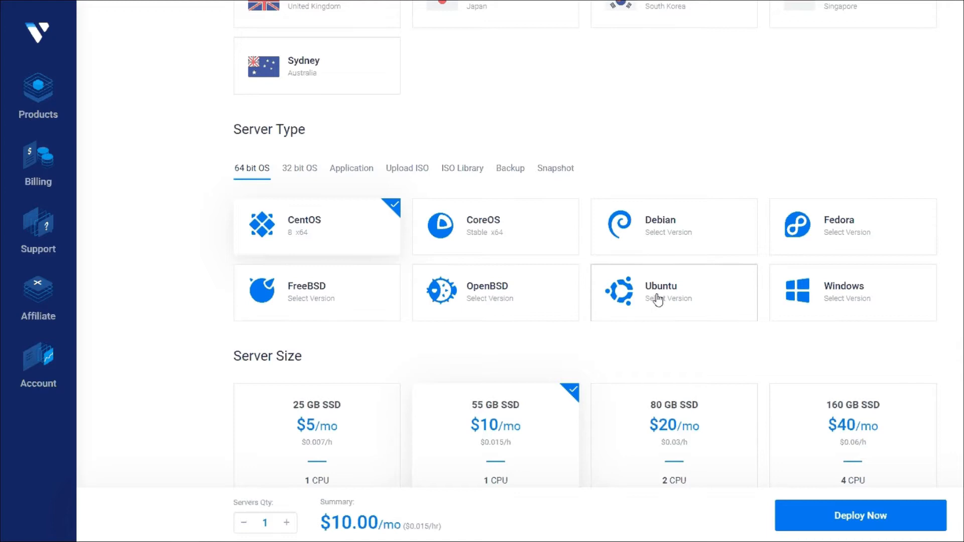
pyautogui.click(658, 300)
pyautogui.click(624, 327)
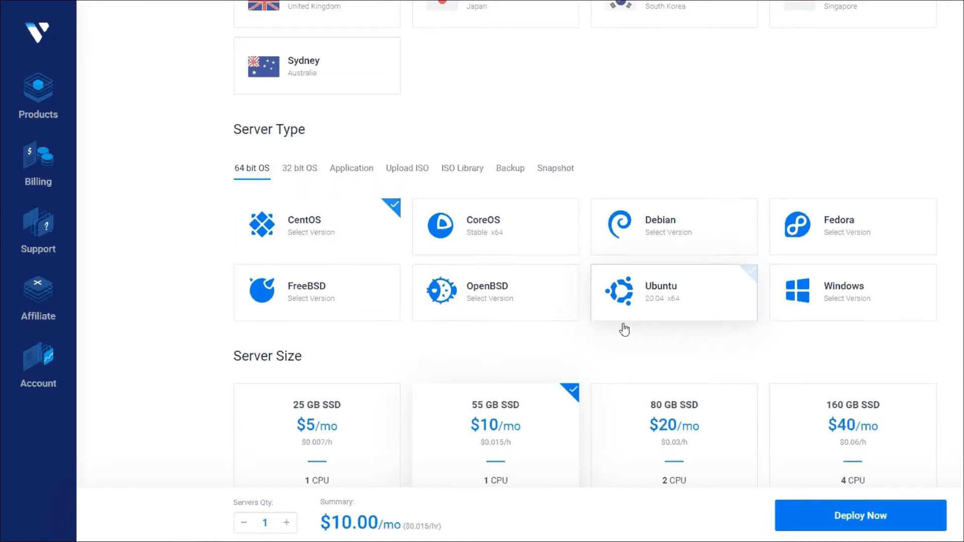
pyautogui.scroll(-5, 577, 360)
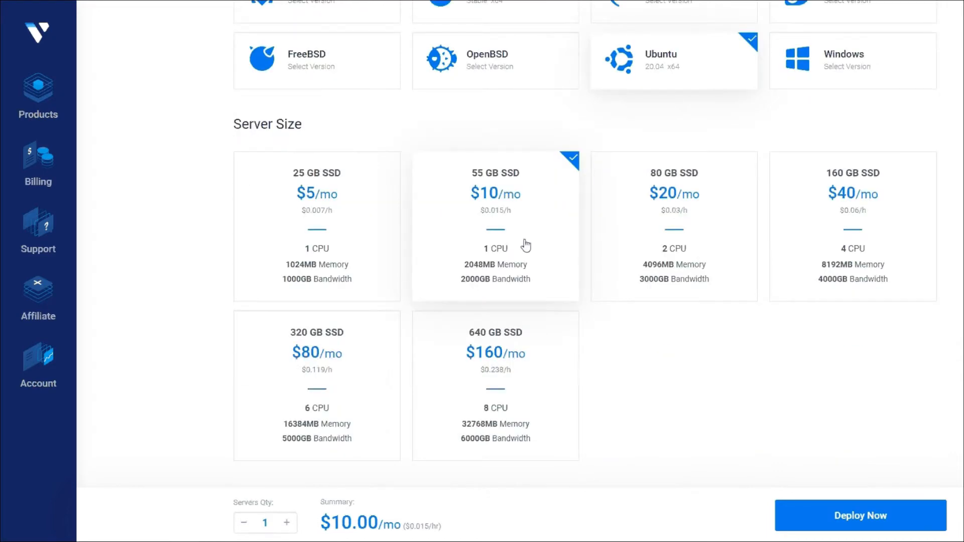
pyautogui.scroll(-1, 653, 390)
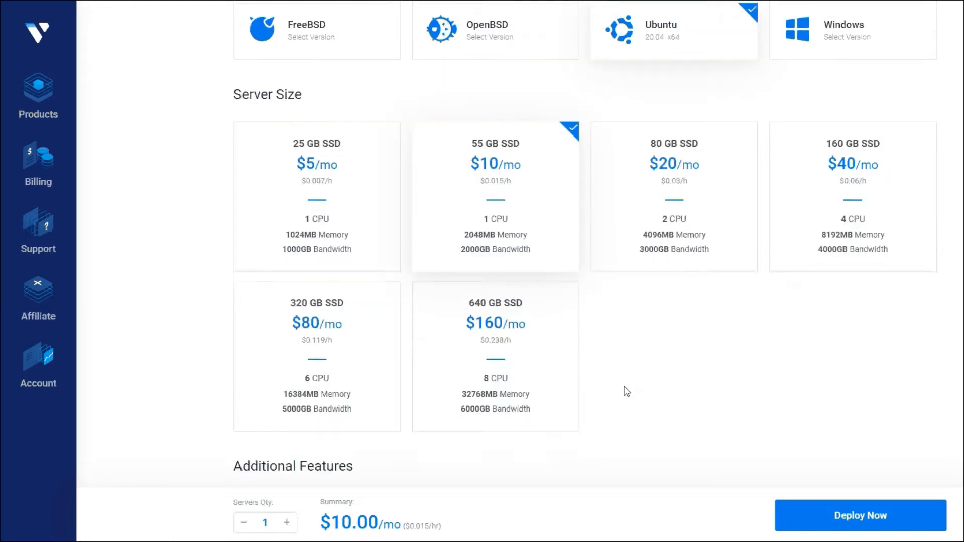
pyautogui.scroll(-1, 626, 392)
pyautogui.scroll(-5, 627, 391)
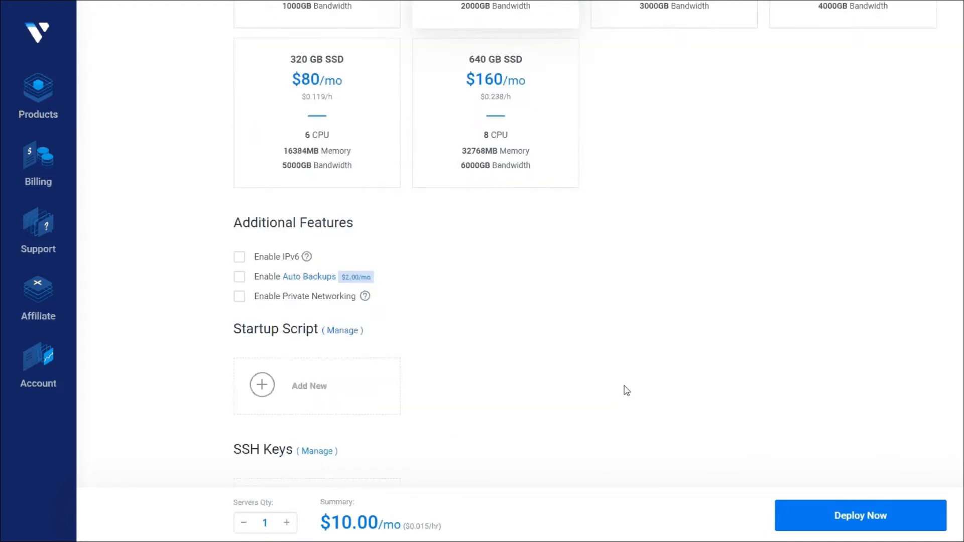
pyautogui.scroll(-4, 626, 391)
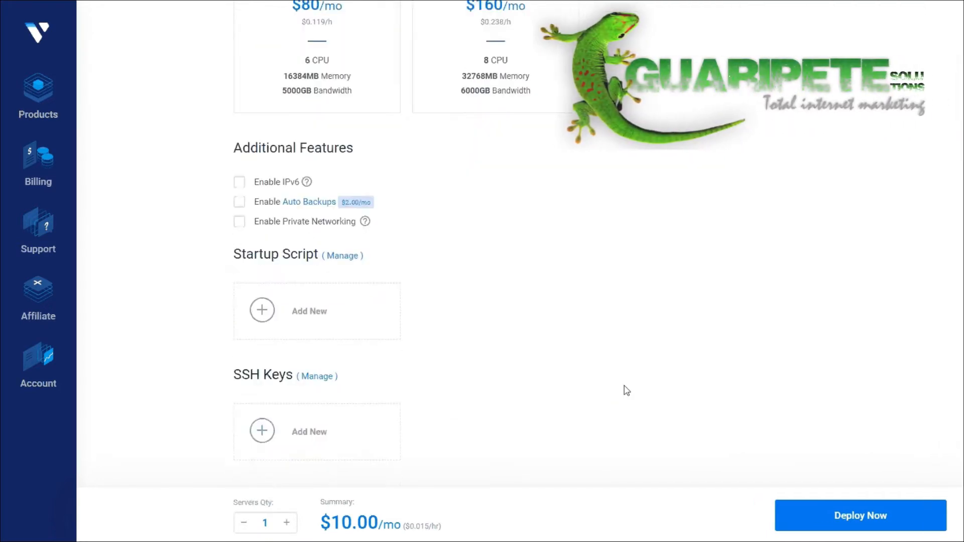
pyautogui.scroll(-2, 626, 391)
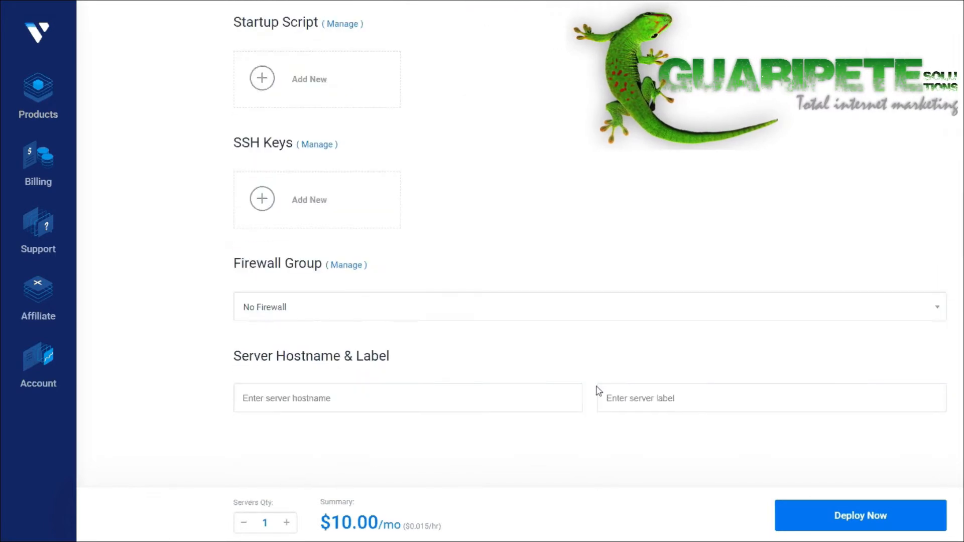
# - Name the server New_Website, deploy it, and copy its IP address 149.248.56.30
pyautogui.click(421, 399)
pyautogui.write('New')
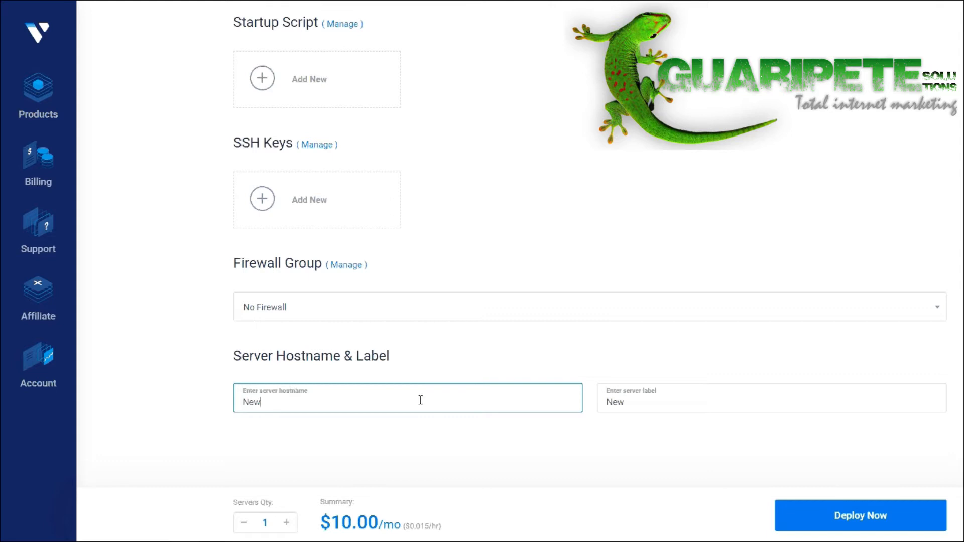
pyautogui.write('_Website')
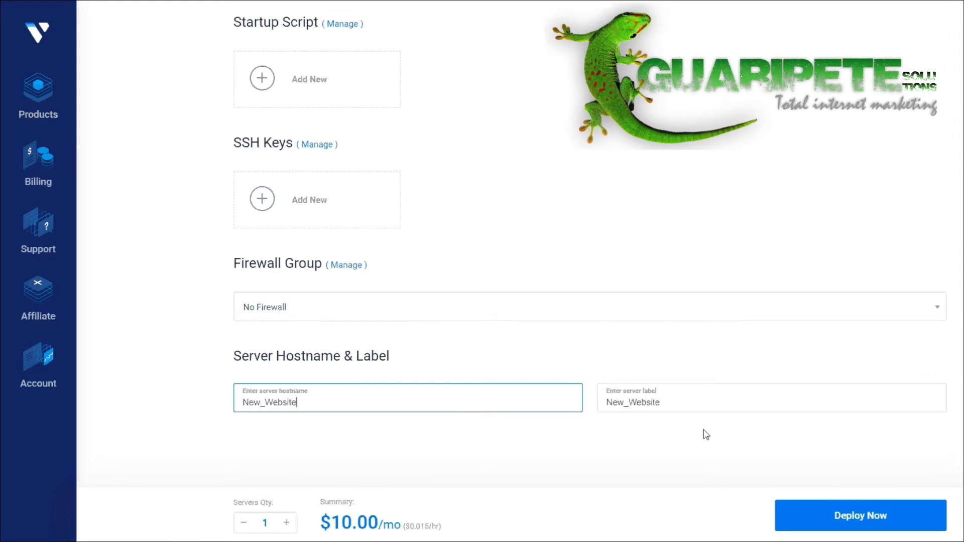
pyautogui.scroll(-1, 622, 458)
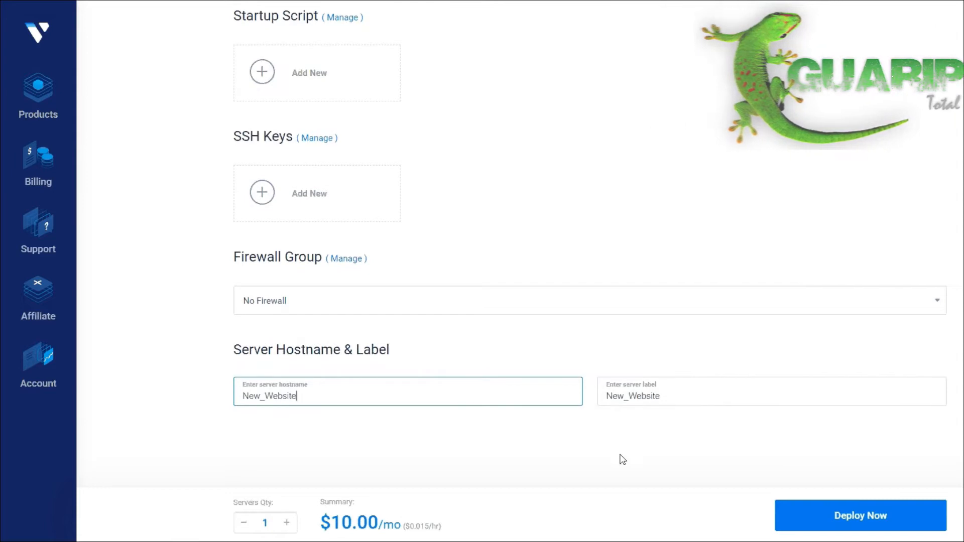
pyautogui.click(831, 522)
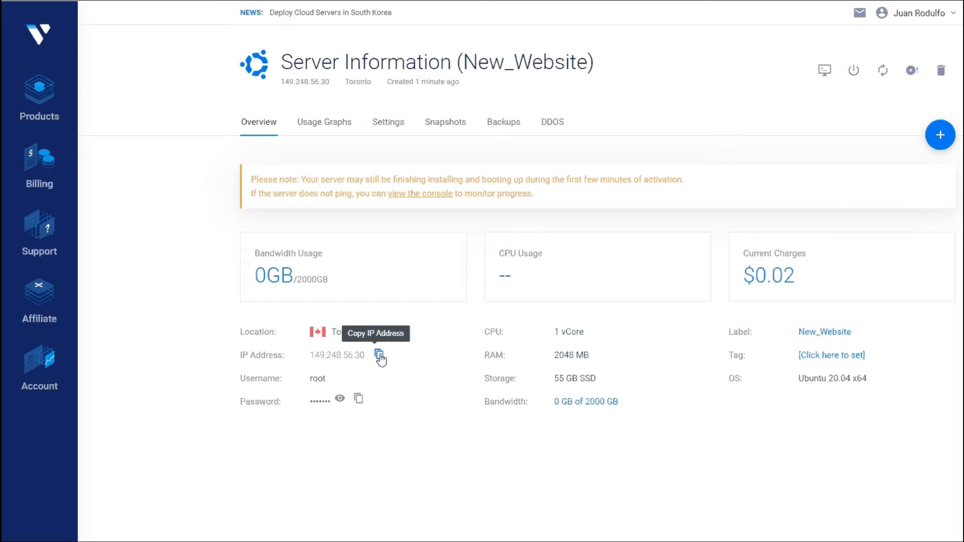
pyautogui.click(379, 355)
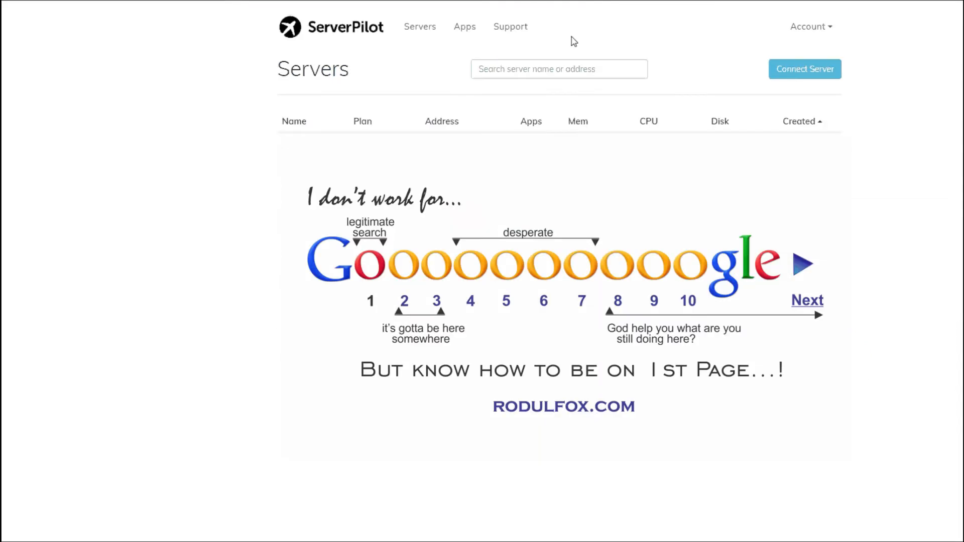
# - Connect server 149.248.56.30 to ServerPilot with its root password on the Economy plan
pyautogui.click(815, 80)
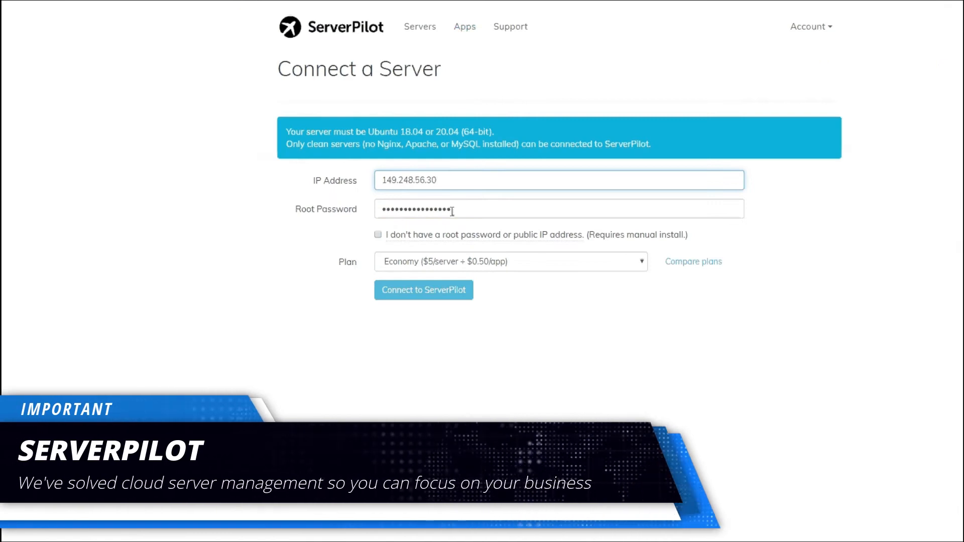
pyautogui.moveTo(452, 209); pyautogui.dragTo(368, 217)
pyautogui.press('BackSpace')
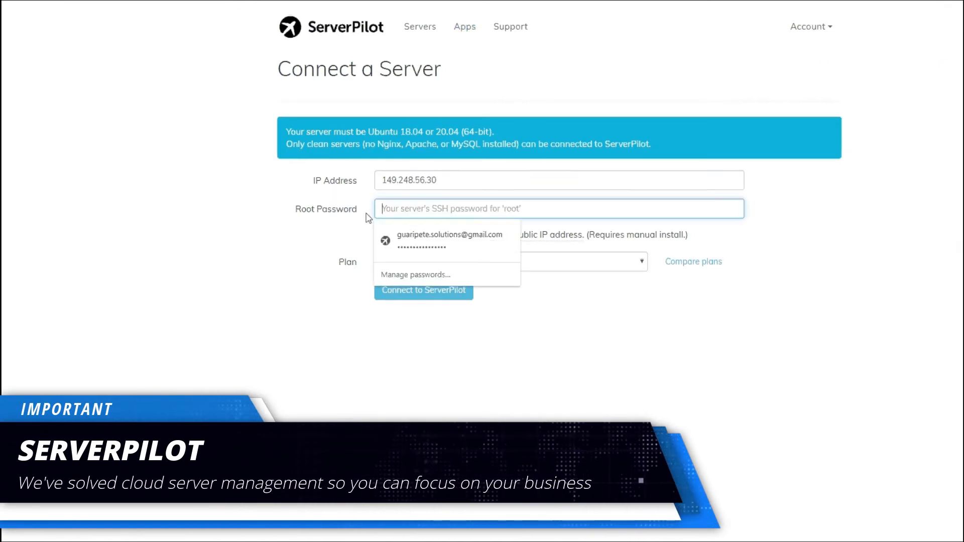
pyautogui.hotkey('ctrl', 'v')
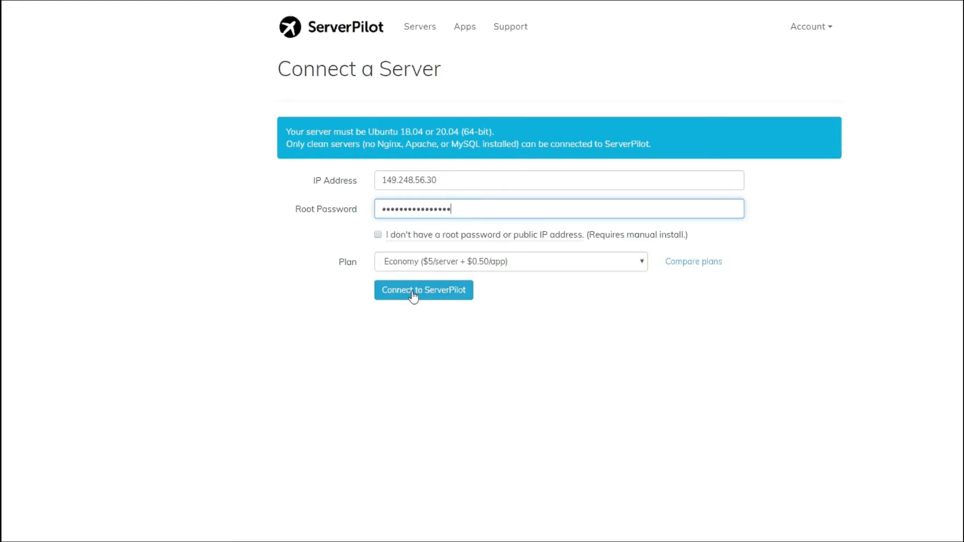
pyautogui.click(413, 296)
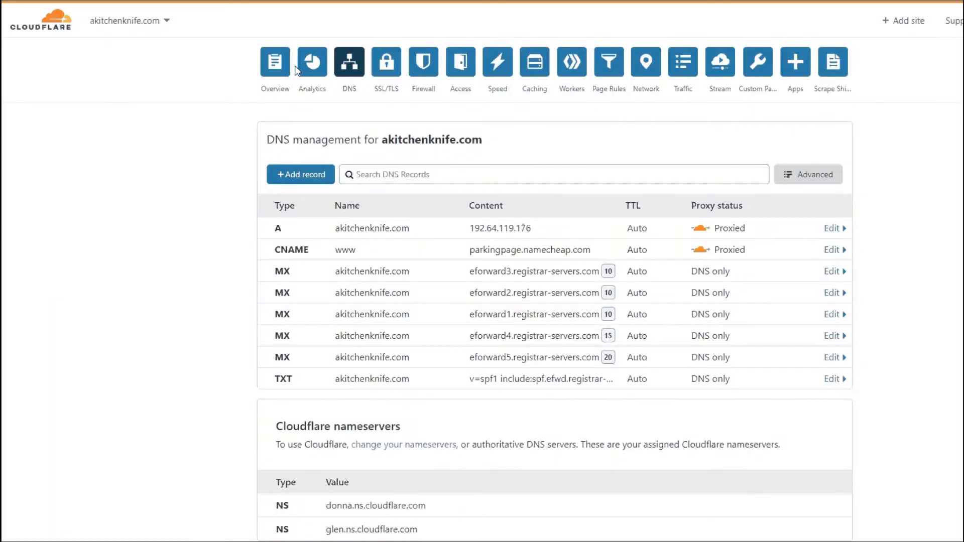
# - Change the akitchenknife.com A record to point at 149.248.56.30
pyautogui.click(515, 232)
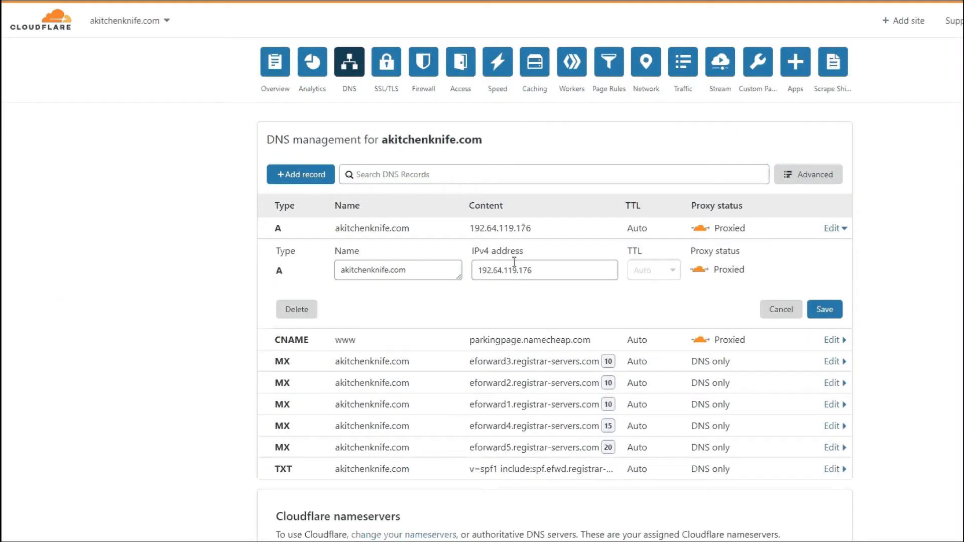
pyautogui.tripleClick(515, 270)
pyautogui.write('149.248.56.30')
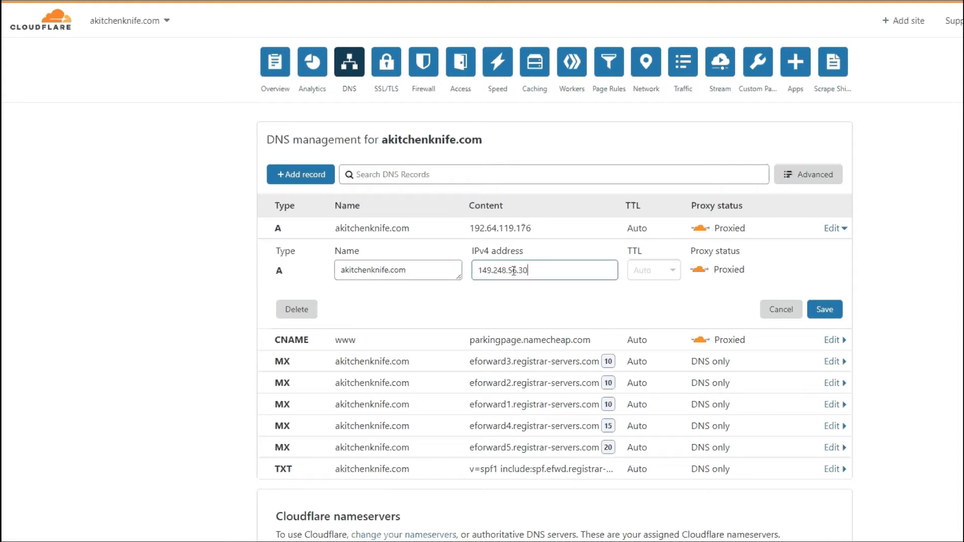
pyautogui.click(826, 310)
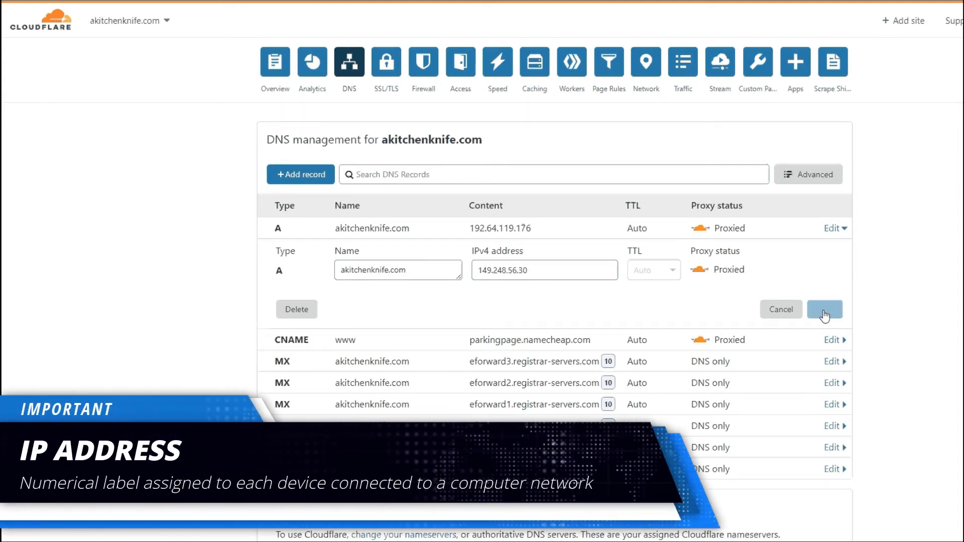
# - Replace the www CNAME target with @ and save it
pyautogui.click(519, 254)
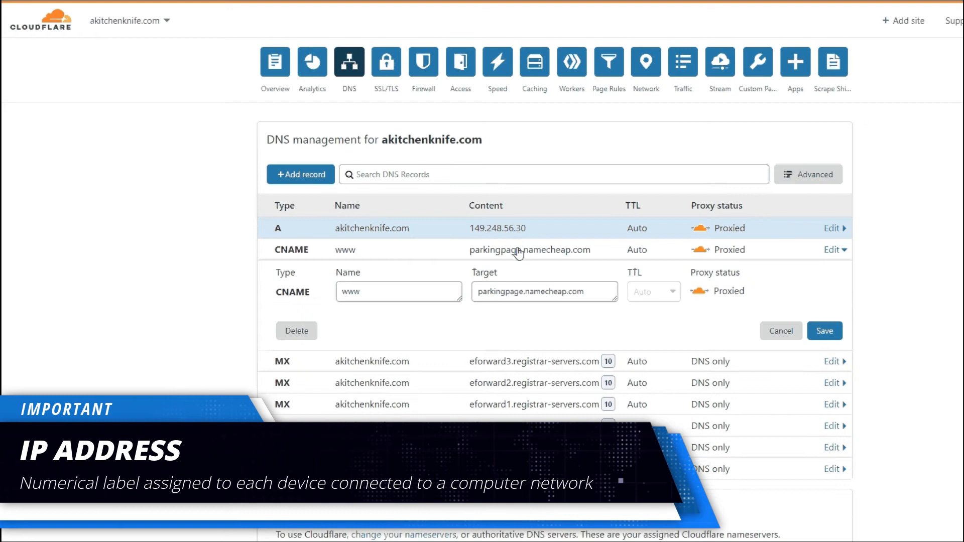
pyautogui.doubleClick(509, 292)
pyautogui.hotkey('ctrl', 'a')
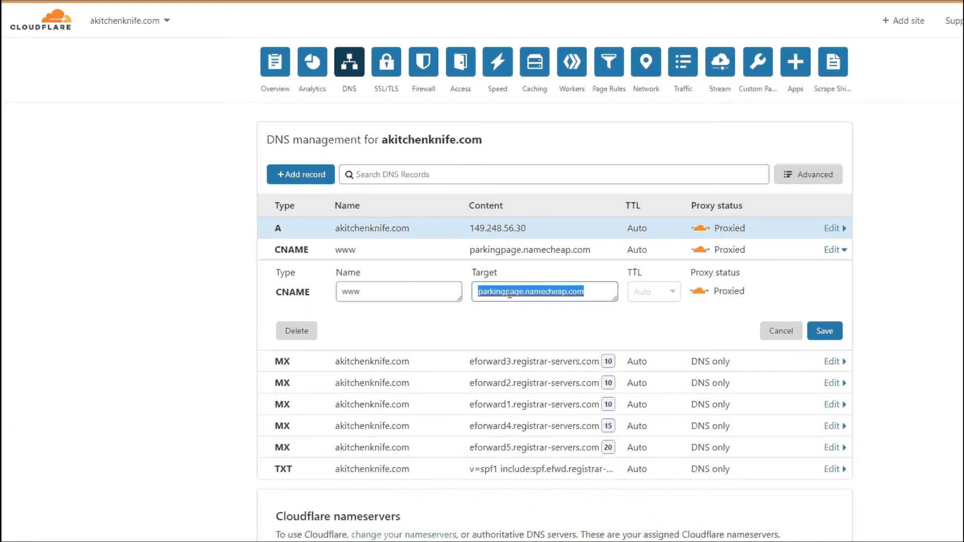
pyautogui.write('@')
pyautogui.click(838, 336)
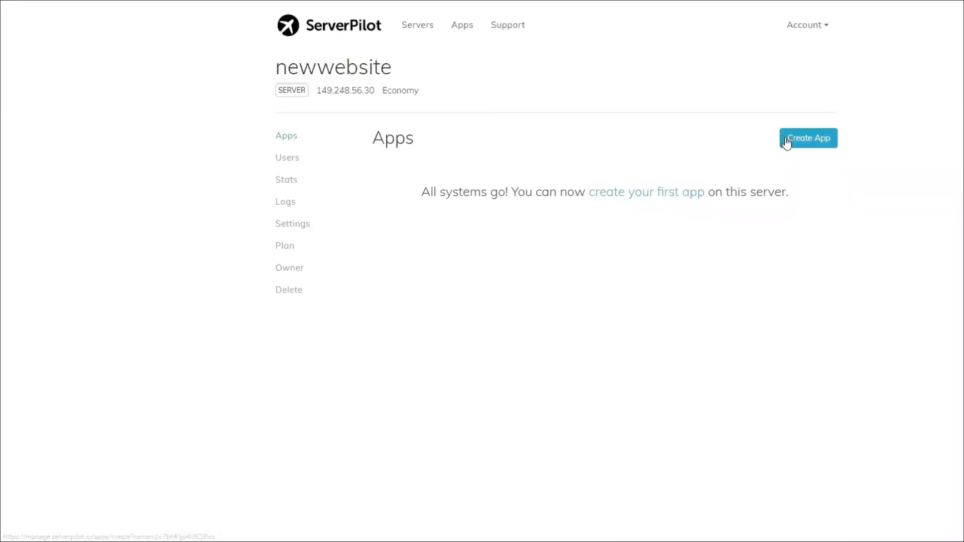
# - Start a WordPress app named akitchenknife for the domain akitchenknife.com
pyautogui.click(810, 142)
pyautogui.click(470, 125)
pyautogui.write('akitchen')
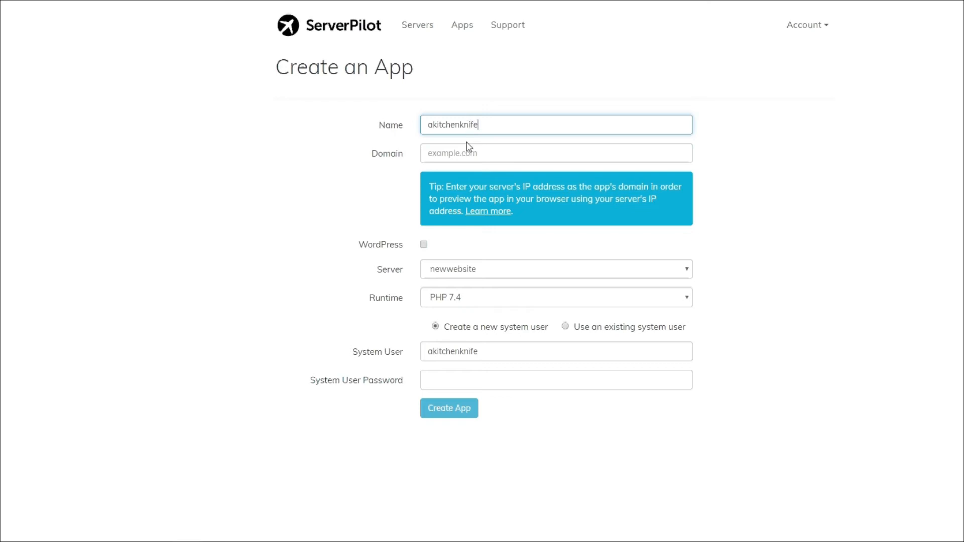
pyautogui.write('knife')
pyautogui.press('Tab')
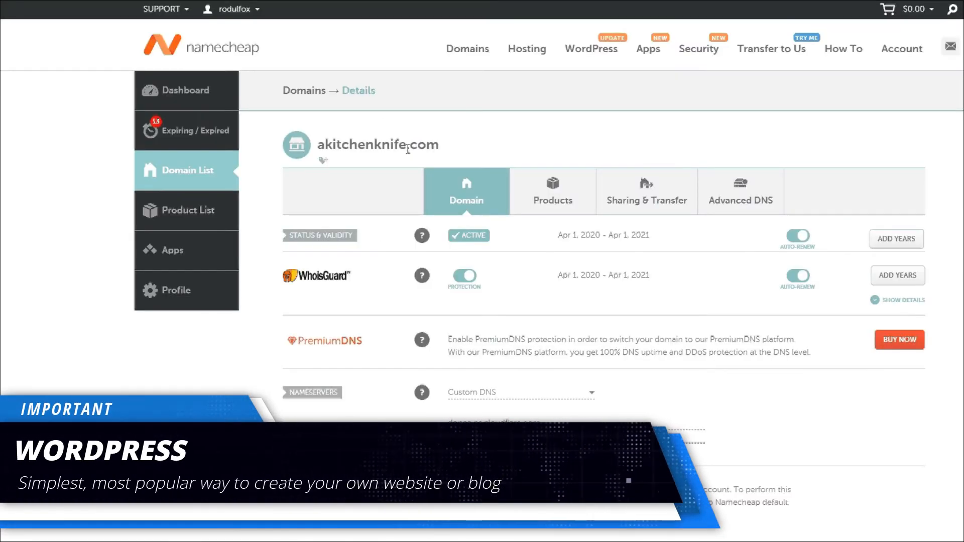
pyautogui.moveTo(442, 146)
pyautogui.mouseDown()
pyautogui.moveTo(318, 145)
pyautogui.moveTo(440, 149)
pyautogui.mouseUp()
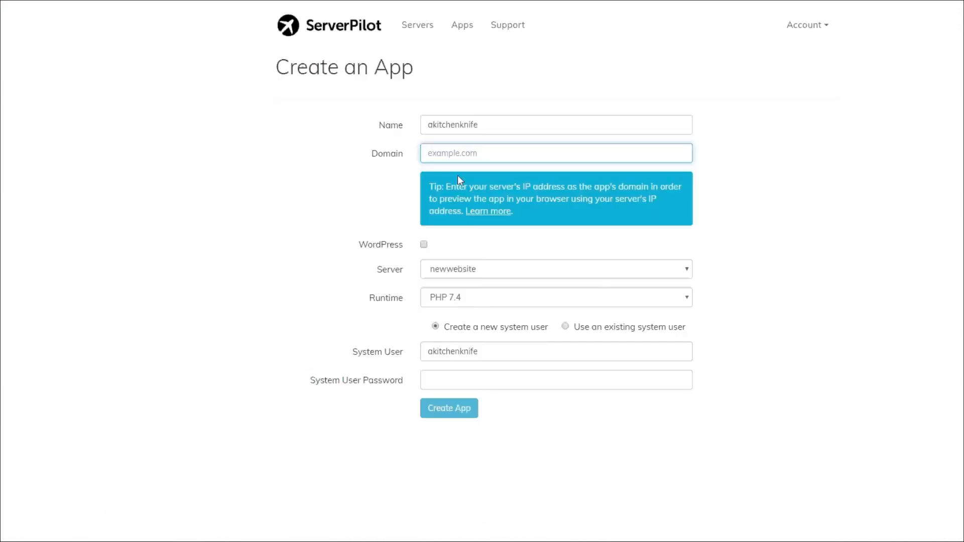
pyautogui.hotkey('ctrl', 'v')
pyautogui.click(424, 245)
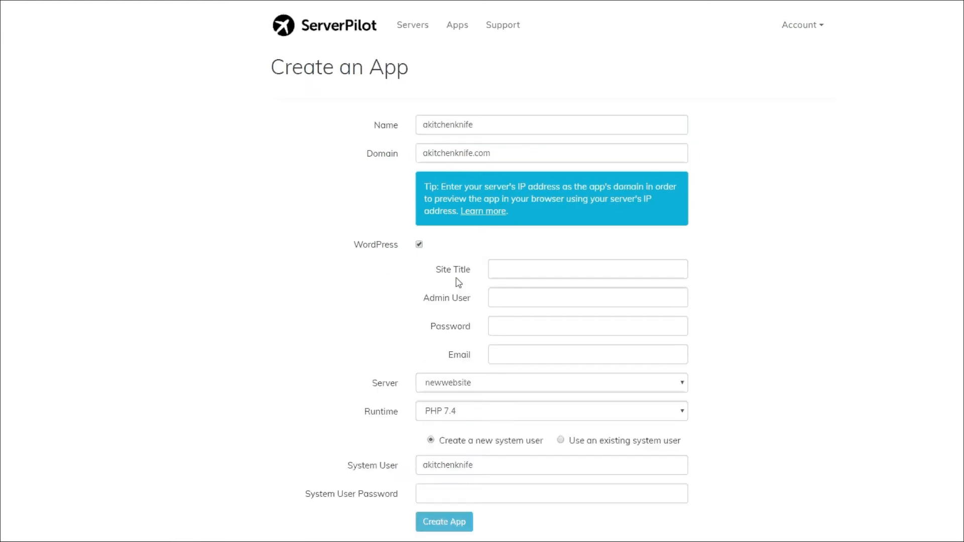
# - Fill in the WordPress site title, admin user, admin password and admin e-mail
pyautogui.click(510, 272)
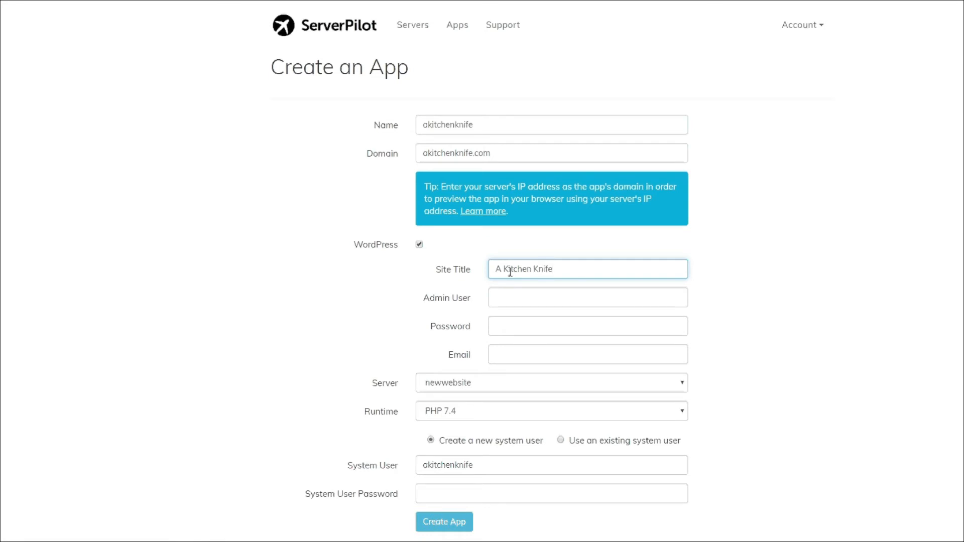
pyautogui.press('Tab')
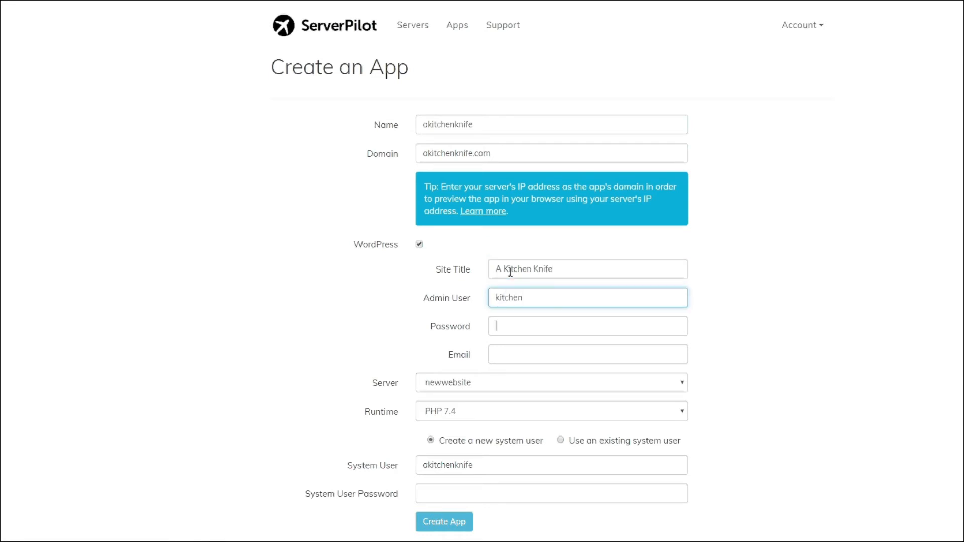
pyautogui.press('Tab')
pyautogui.write('k')
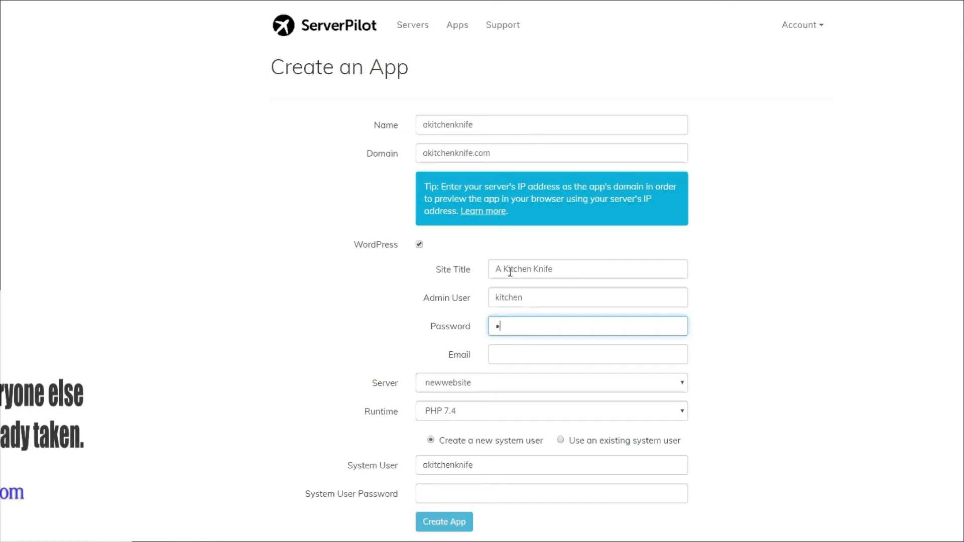
pyautogui.write('it')
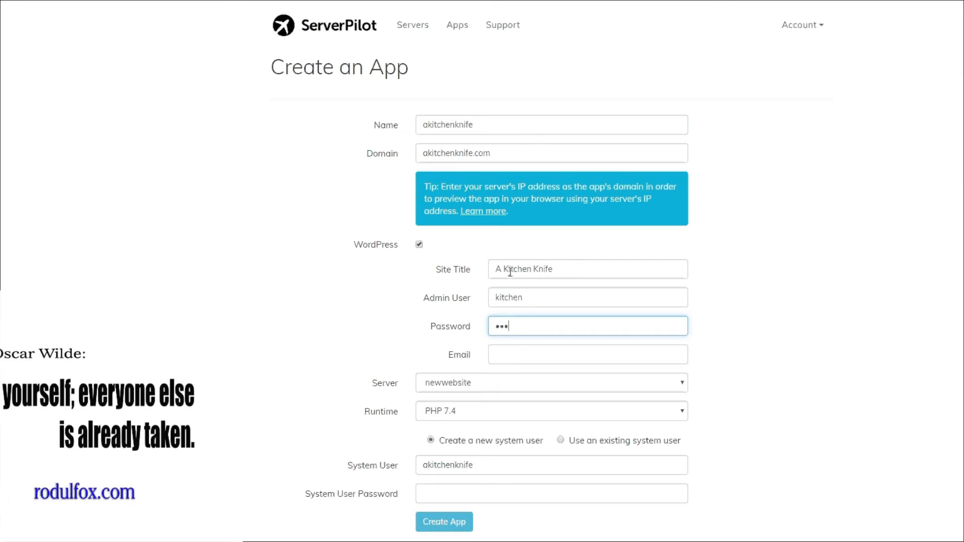
pyautogui.write('chenknif')
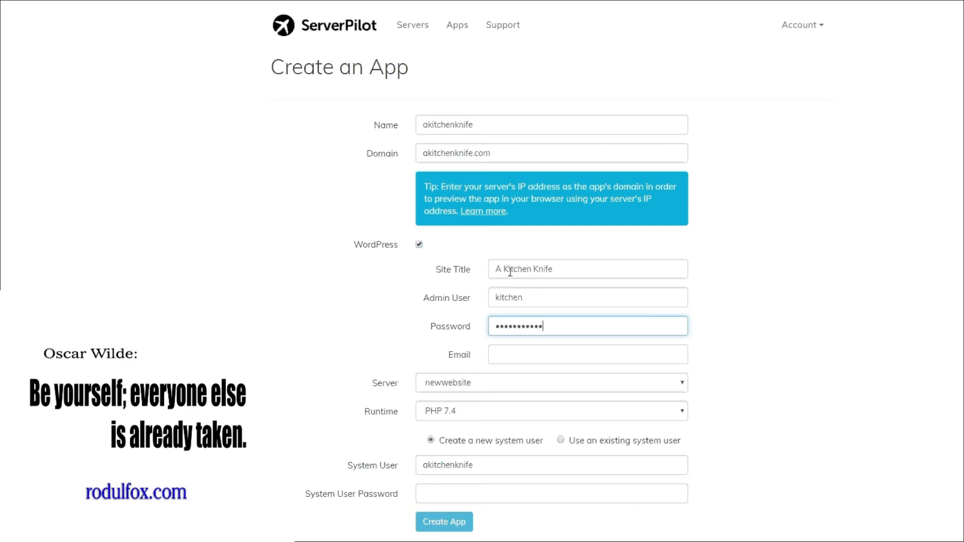
pyautogui.press('Tab')
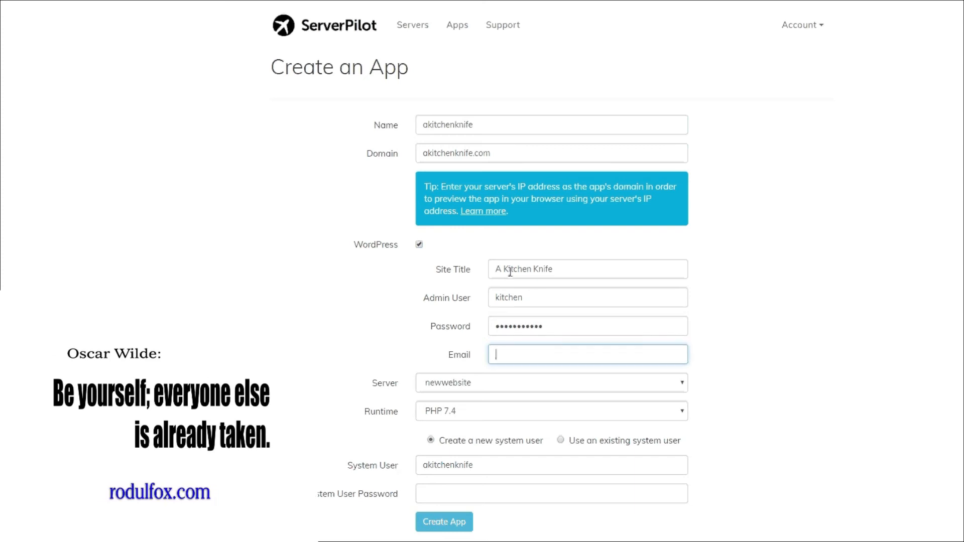
pyautogui.write('g')
pyautogui.press('Down')
pyautogui.press('Tab')
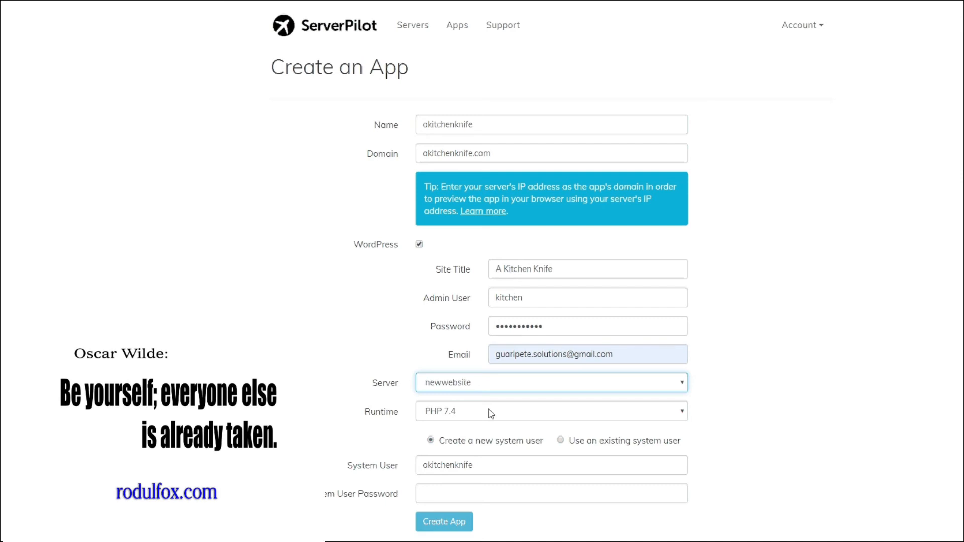
pyautogui.scroll(-1, 491, 413)
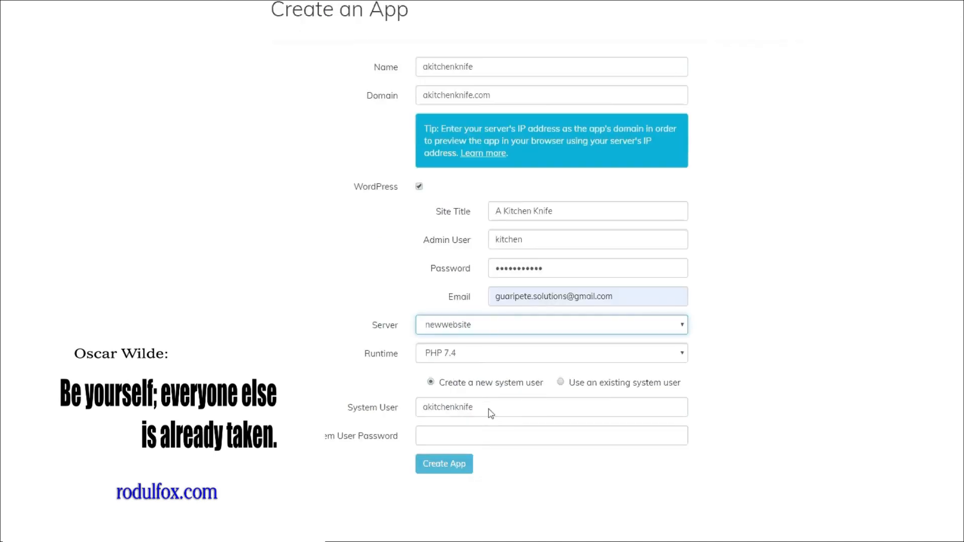
# - Keep PHP 7.4, fill the system user password from the saved suggestion, and create the app
pyautogui.click(482, 357)
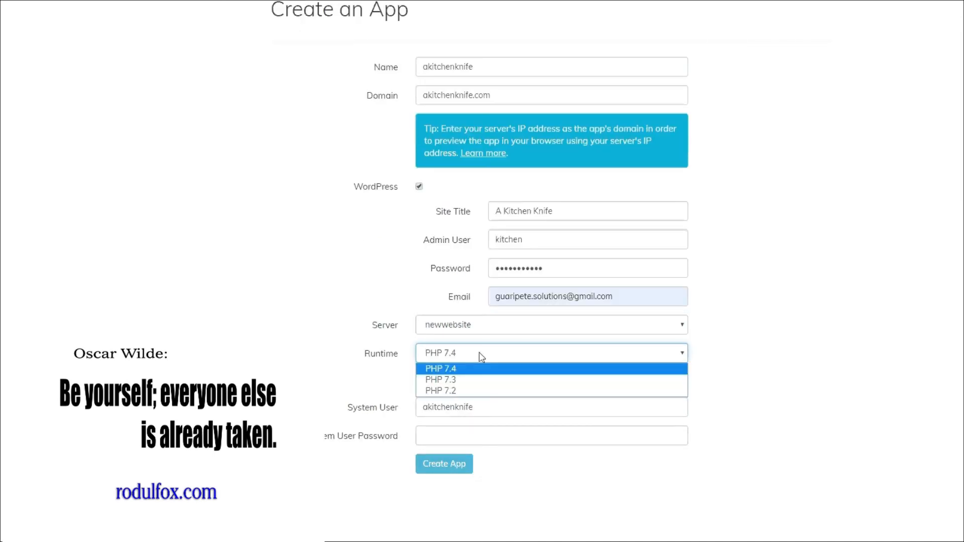
pyautogui.click(481, 356)
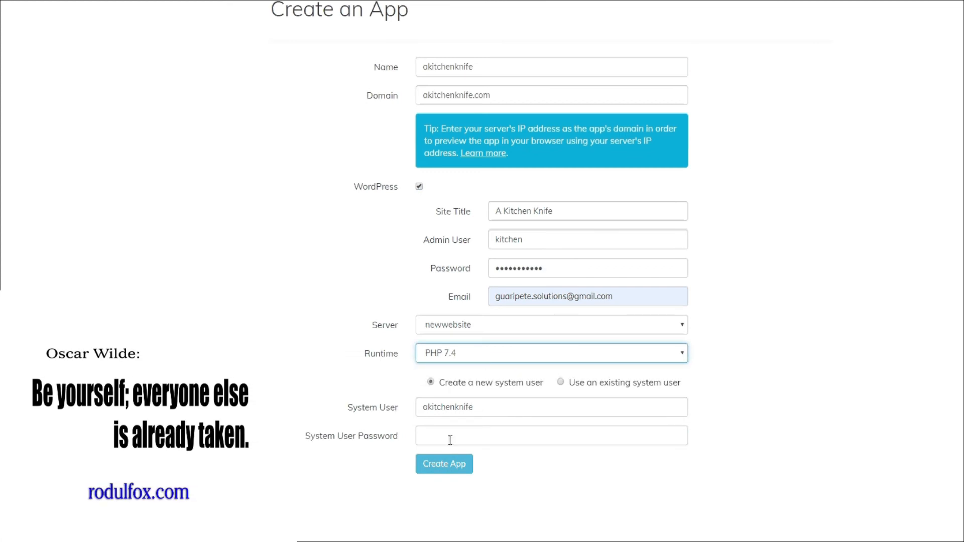
pyautogui.click(467, 435)
pyautogui.click(458, 472)
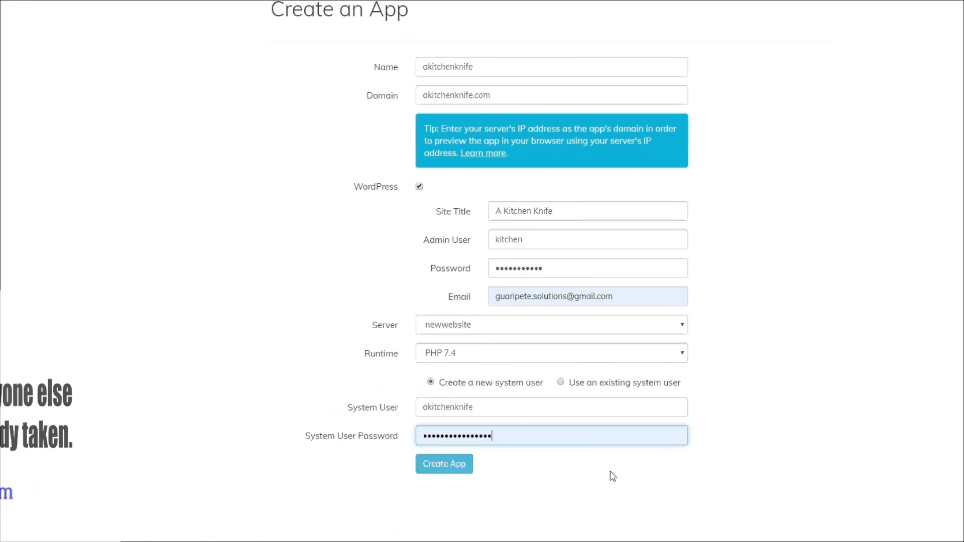
pyautogui.click(449, 466)
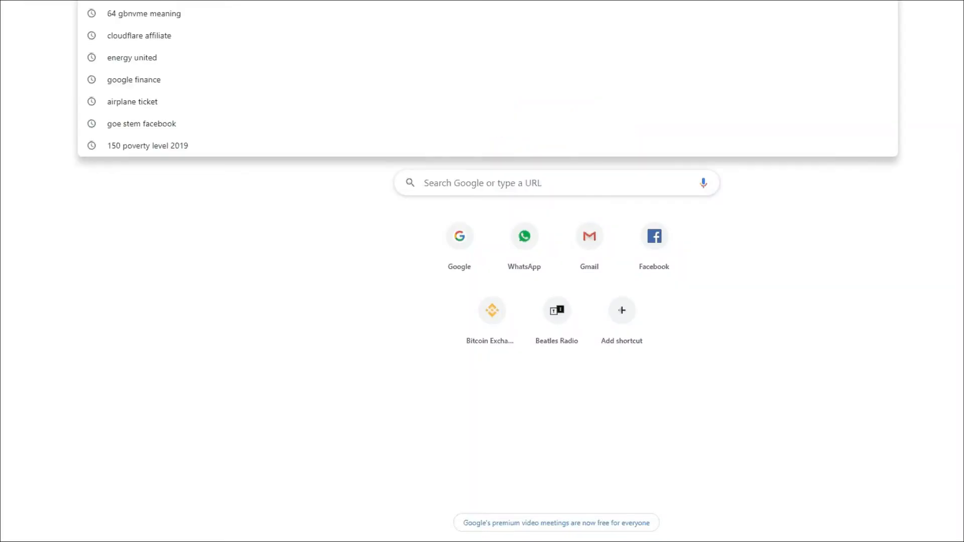
# - Load akitchenknife.com/wp-admin in Chrome to reach the WordPress login page
pyautogui.write('akitchenknife.com')
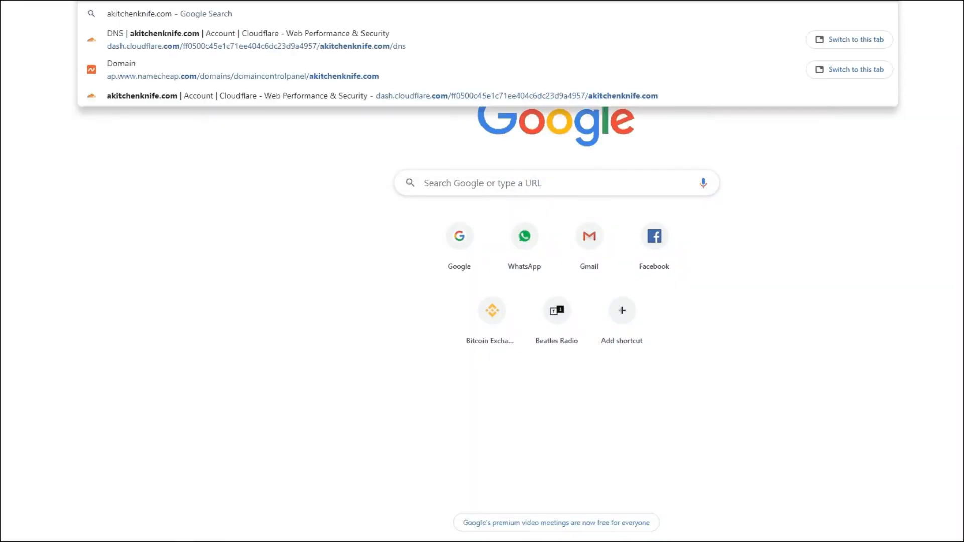
pyautogui.write('/wp-admin')
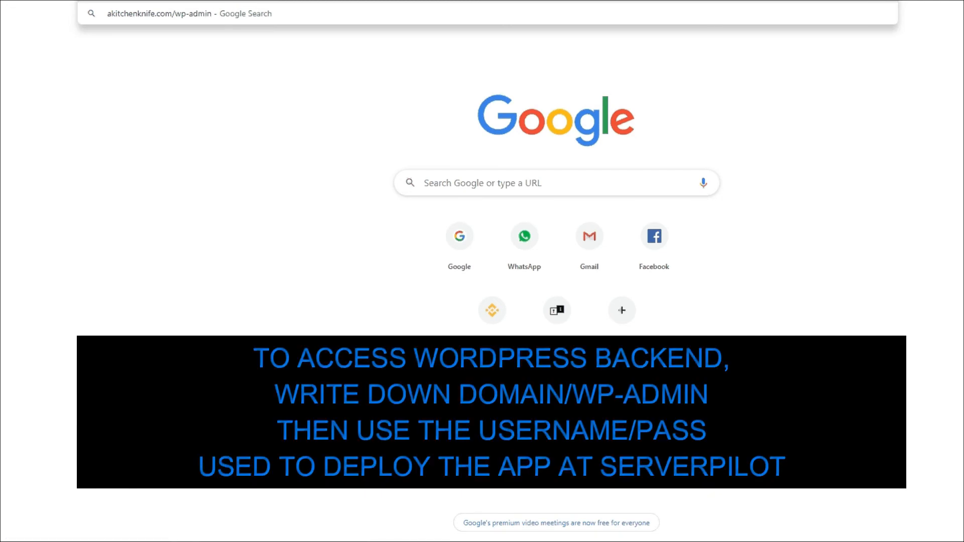
pyautogui.press('Return')
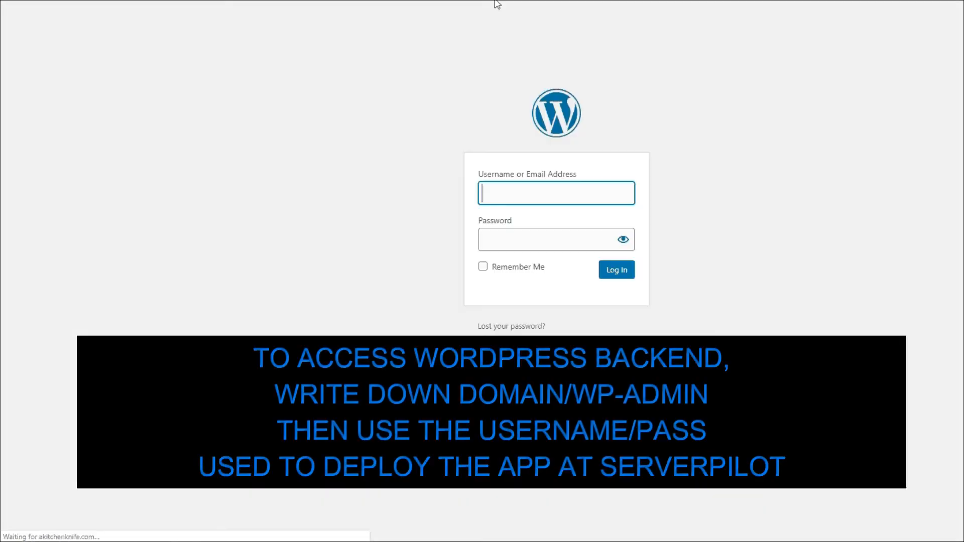
# - Log in to WordPress with the admin username and password, declining to save the password
pyautogui.click(507, 197)
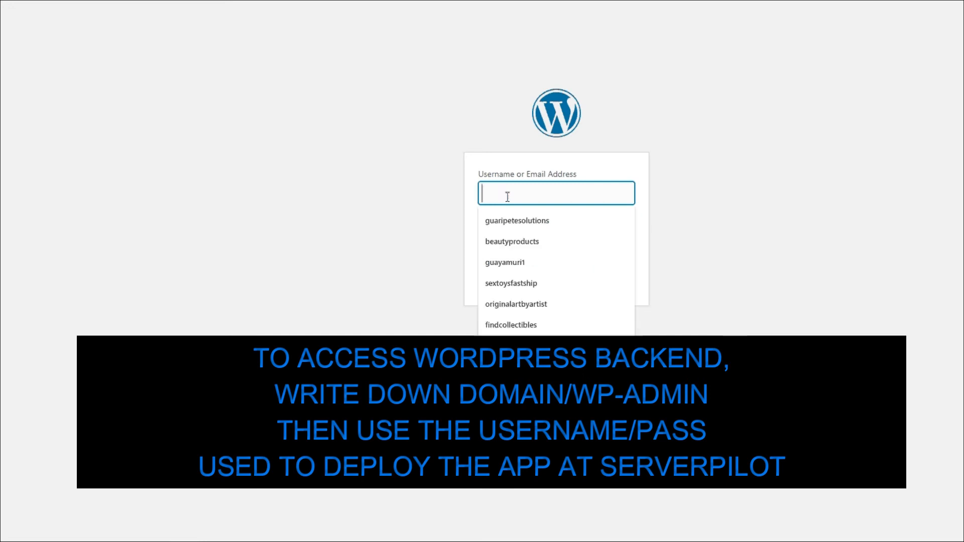
pyautogui.write('kitchen')
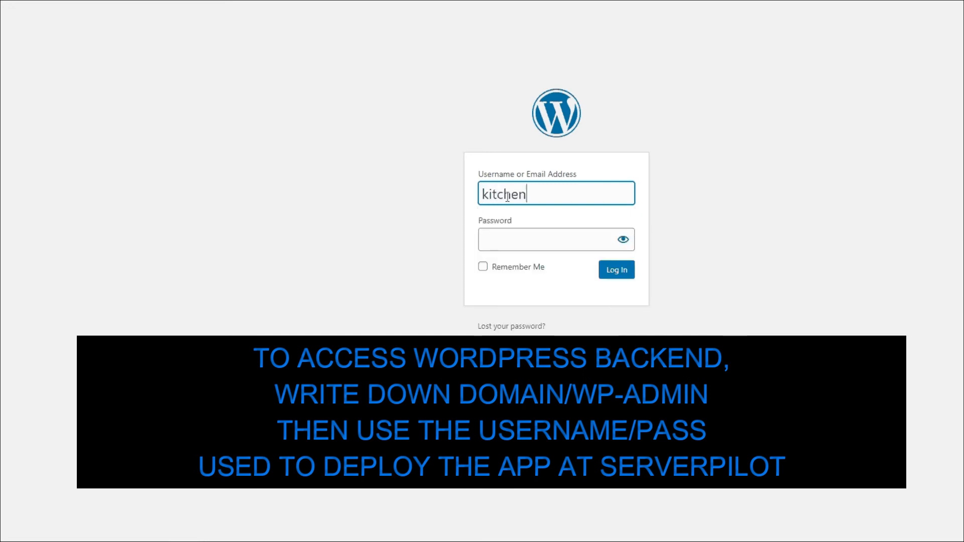
pyautogui.press('Tab')
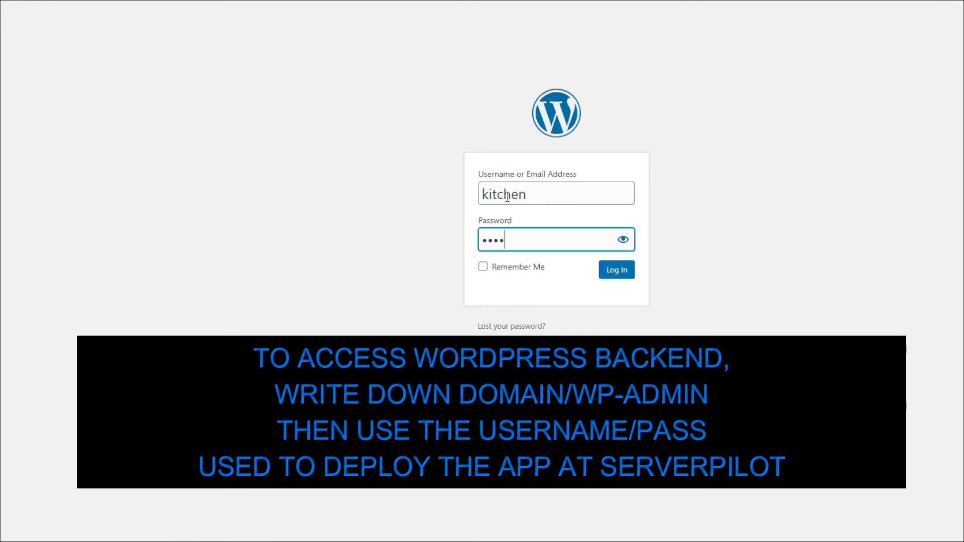
pyautogui.write('•••••••••••')
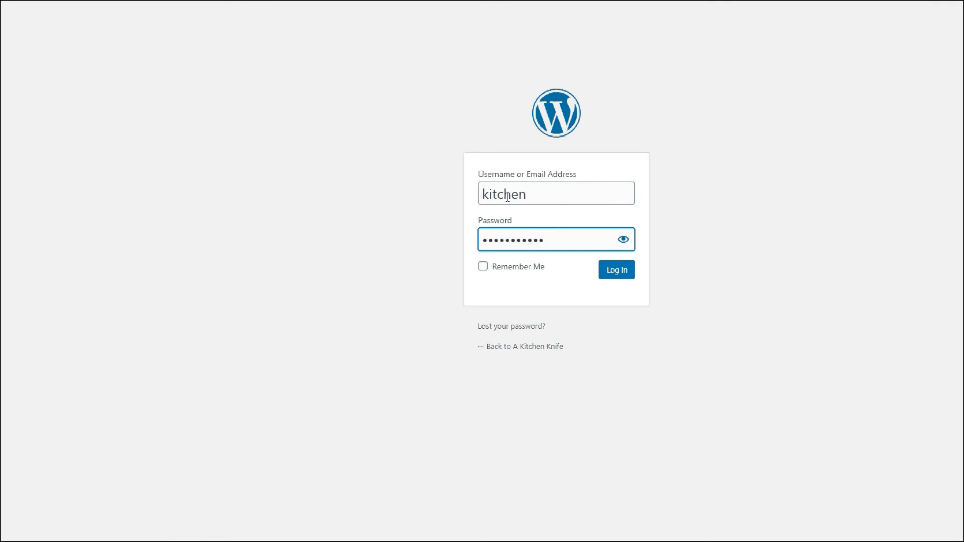
pyautogui.click(620, 275)
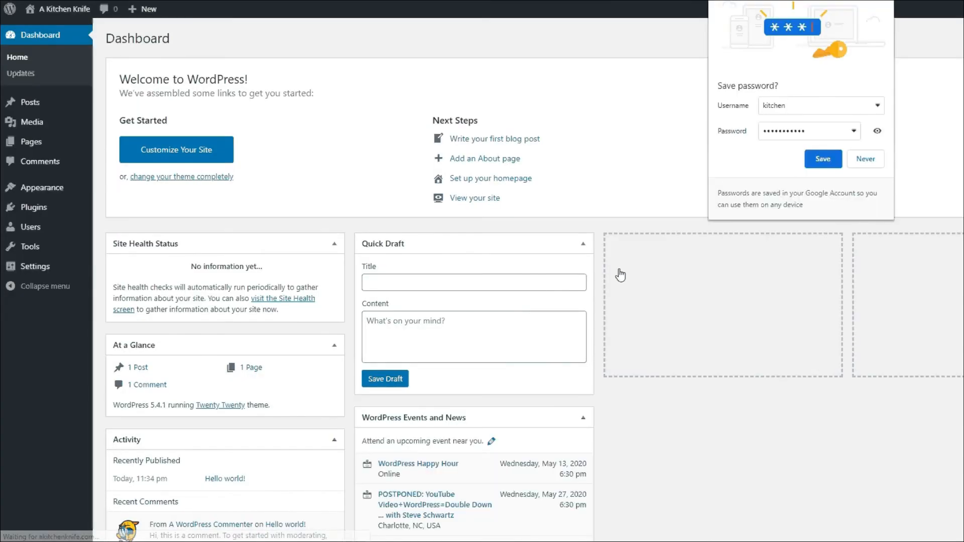
pyautogui.click(865, 162)
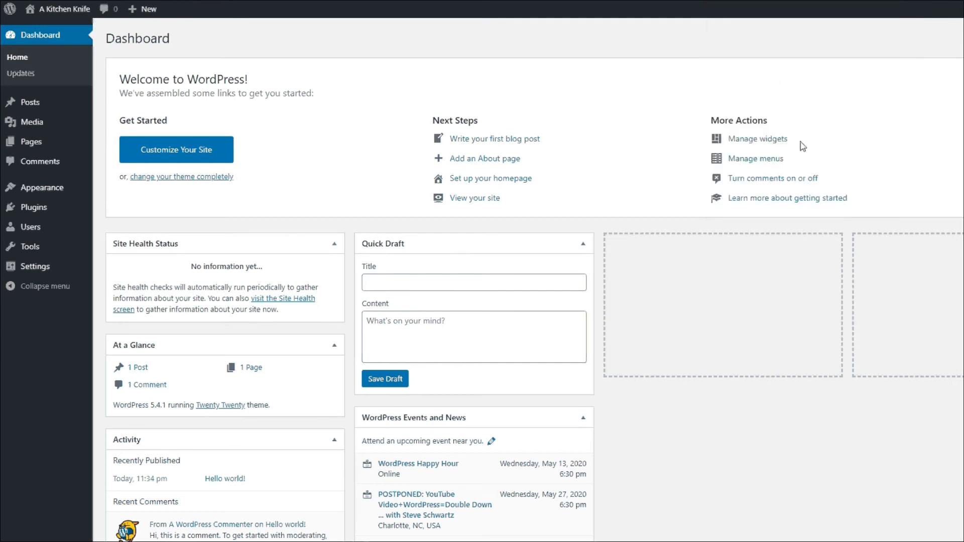
# - Open the live akitchenknife.com front page in a new tab, then return to the Dashboard
pyautogui.rightClick(40, 27)
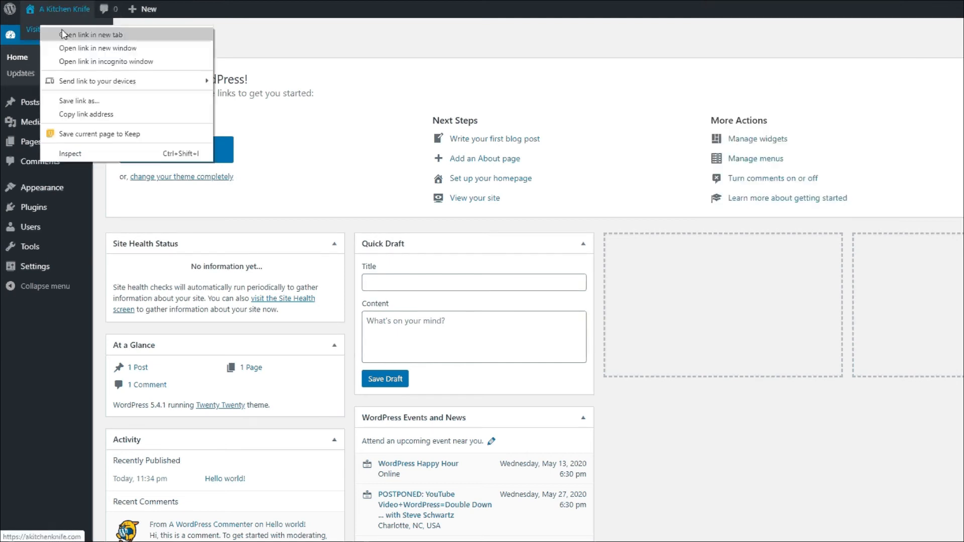
pyautogui.click(65, 35)
pyautogui.hotkey('ctrl', 'Tab')
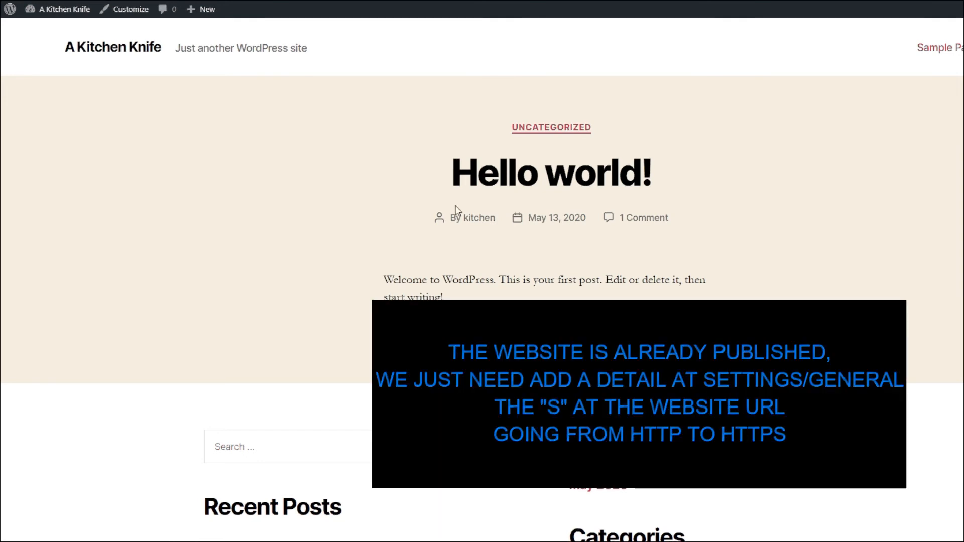
pyautogui.hotkey('ctrl', 'shift', 'Tab')
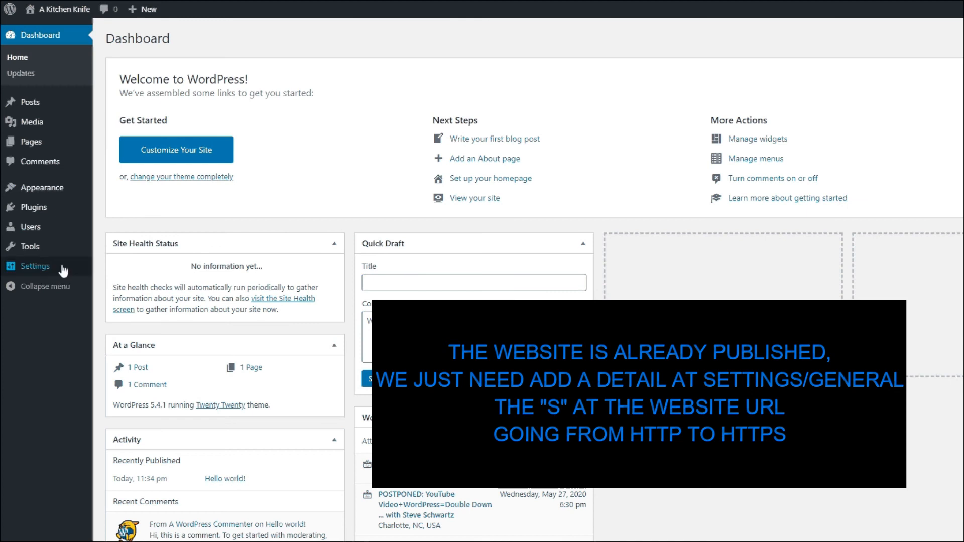
pyautogui.moveTo(61, 271)
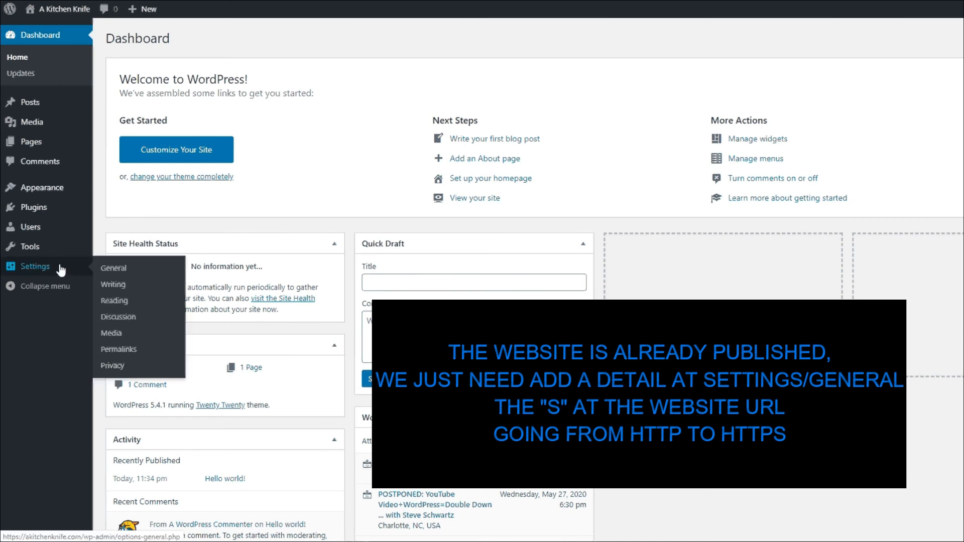
pyautogui.click(122, 275)
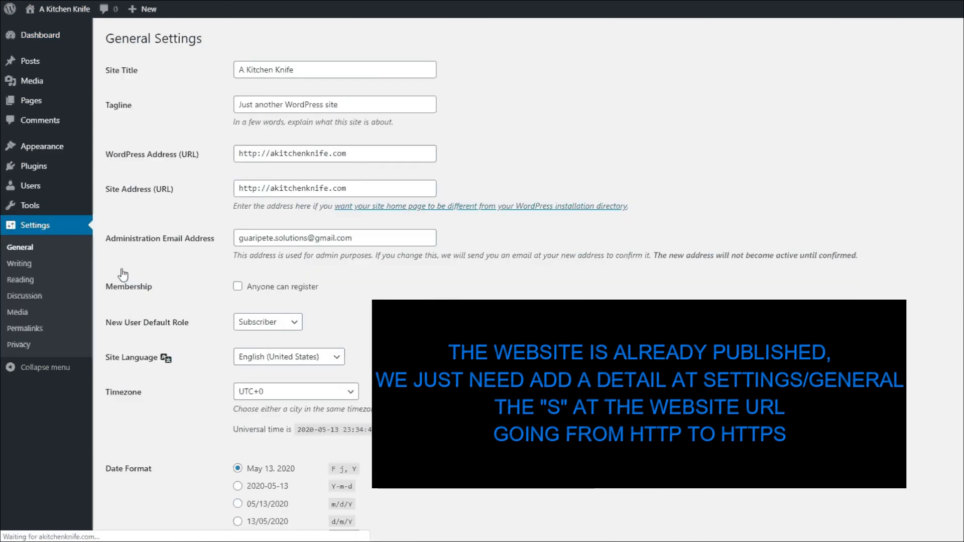
pyautogui.click(258, 154)
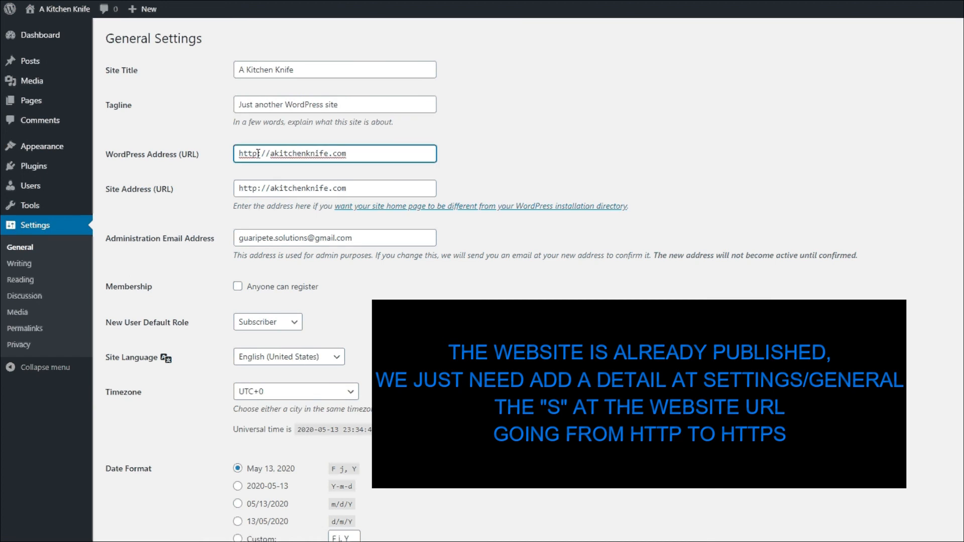
pyautogui.write('s')
pyautogui.click(256, 187)
pyautogui.write('s')
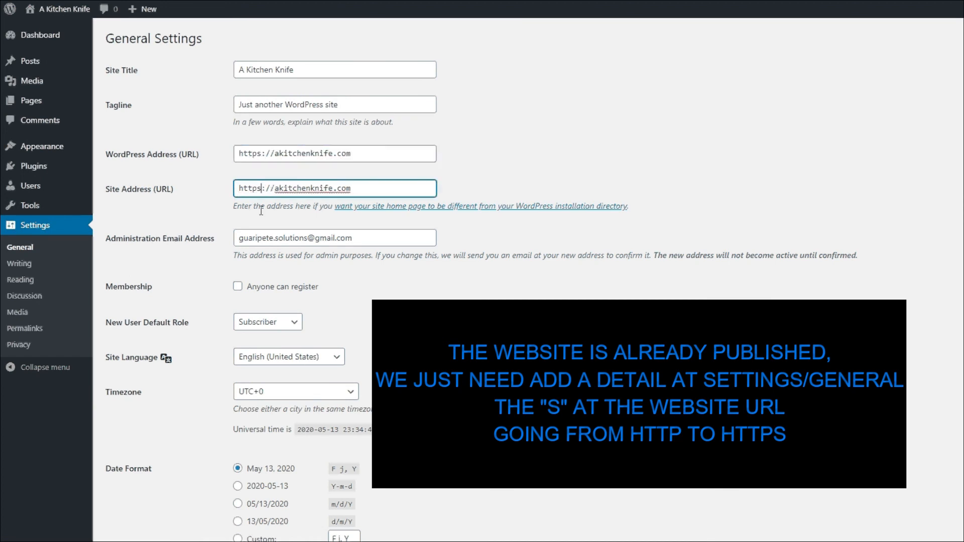
pyautogui.scroll(-1, 188, 278)
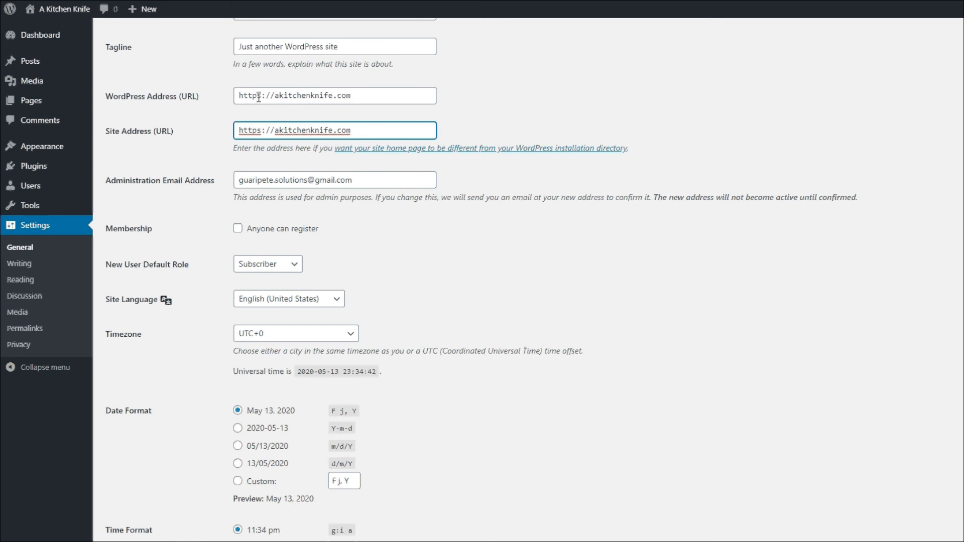
pyautogui.moveTo(257, 96); pyautogui.dragTo(263, 96)
pyautogui.moveTo(257, 131); pyautogui.dragTo(263, 131)
pyautogui.scroll(-4, 162, 222)
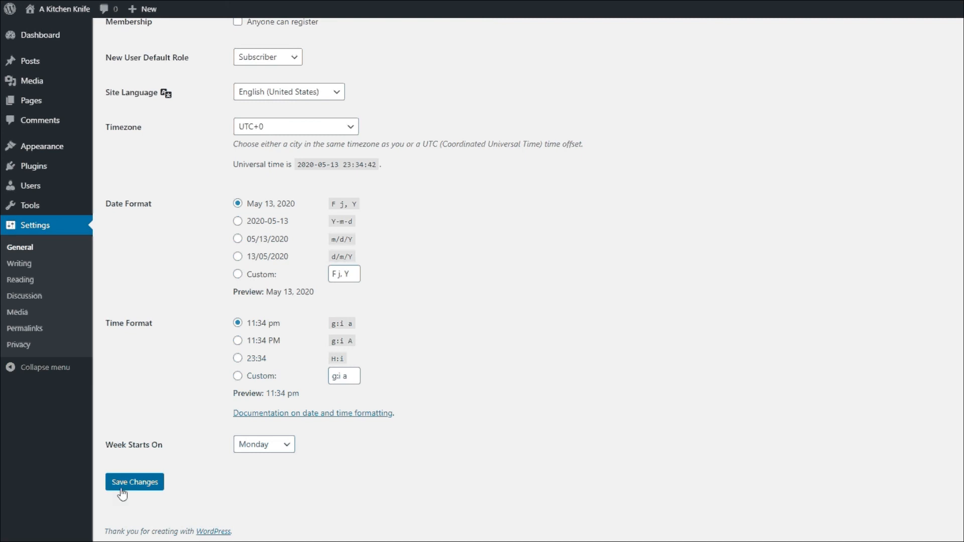
pyautogui.click(121, 490)
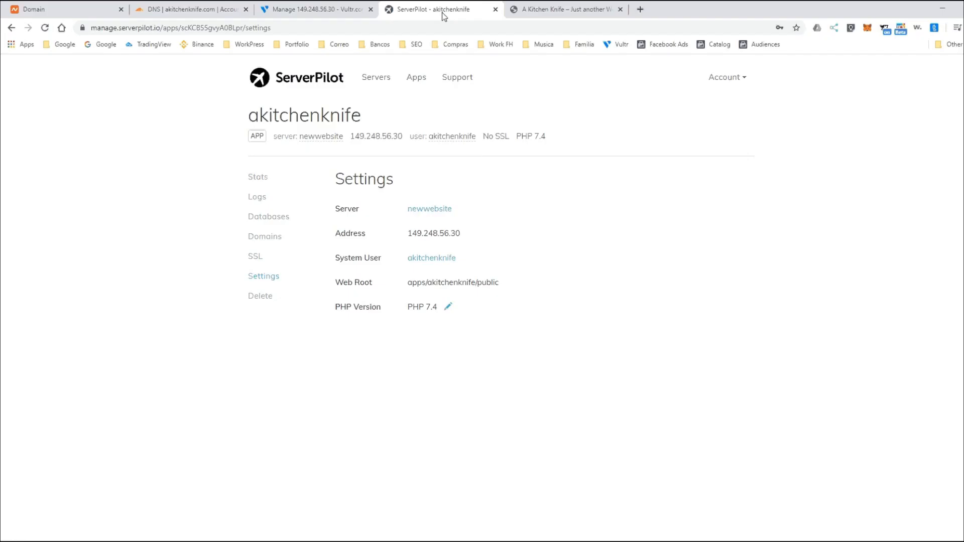
# - Enable AutoSSL from the akitchenknife app's SSL page in ServerPilot
pyautogui.click(258, 258)
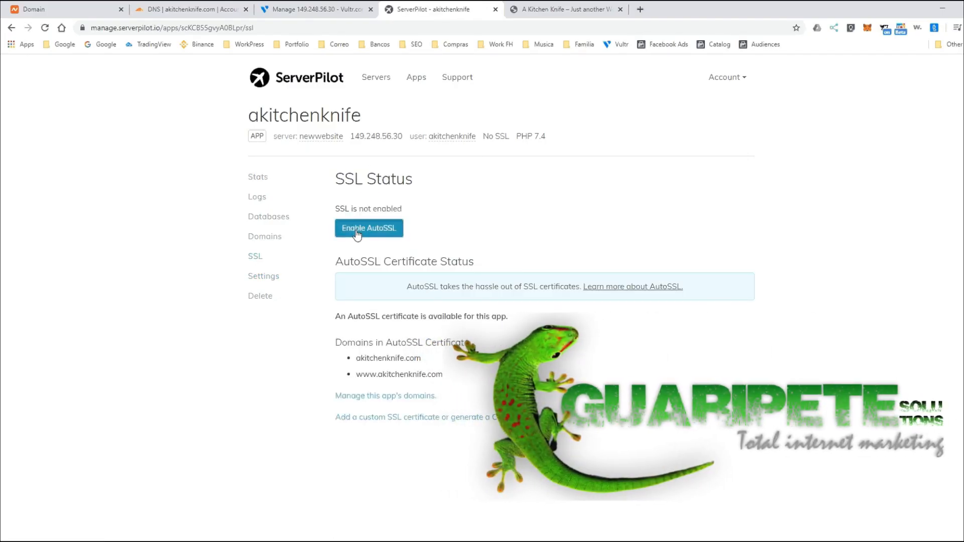
pyautogui.click(357, 231)
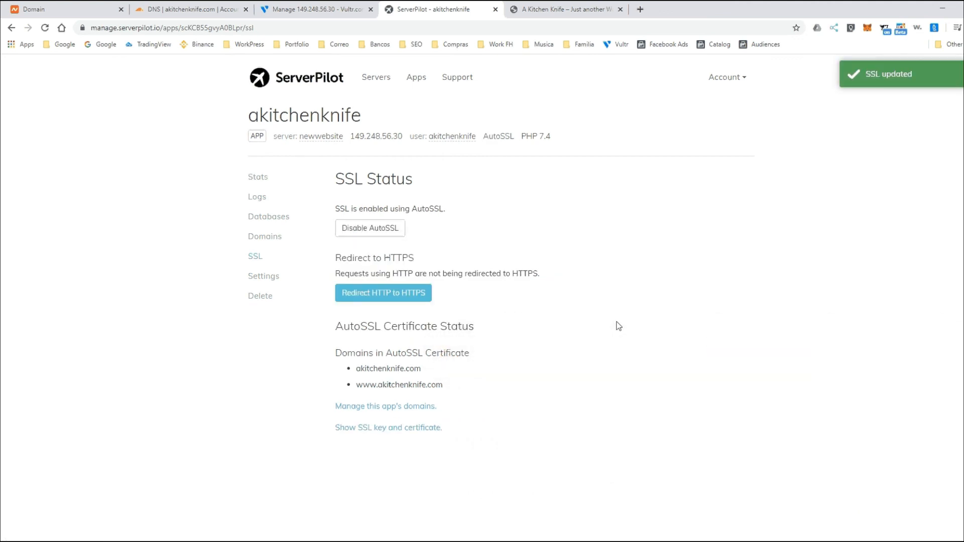
pyautogui.click(563, 9)
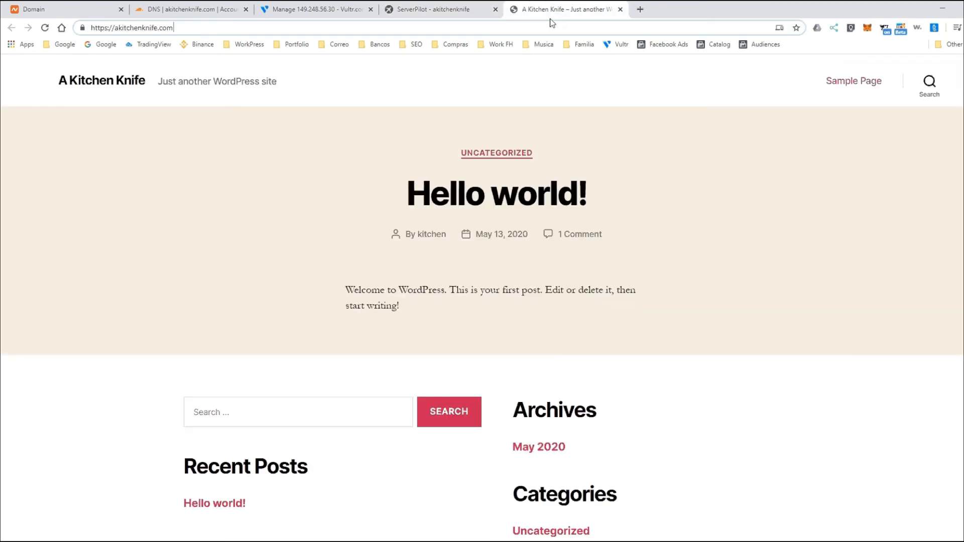
# - Visit the Hello world! post, Uncategorized archive and Sample Page, then return to the HTTPS home page
pyautogui.click(511, 207)
pyautogui.scroll(-10, 505, 408)
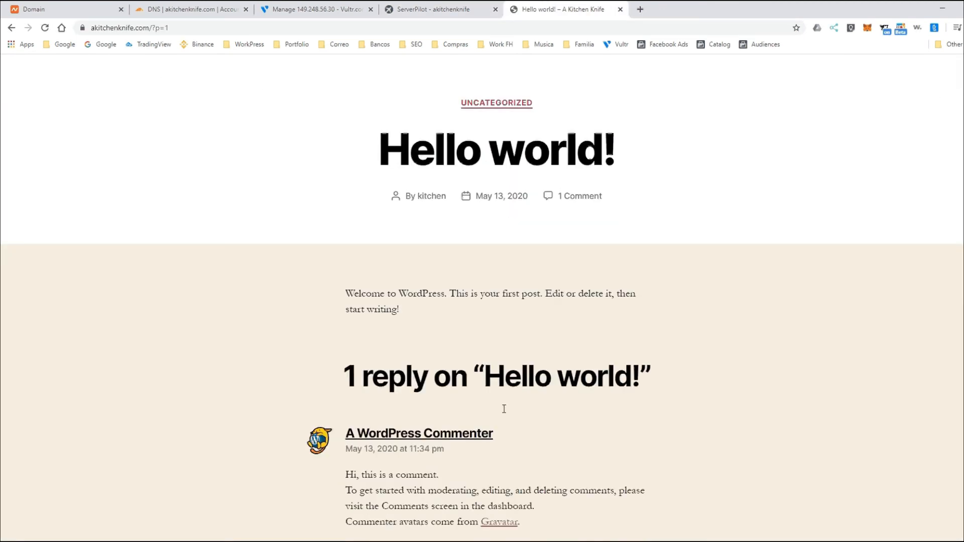
pyautogui.scroll(-7, 503, 408)
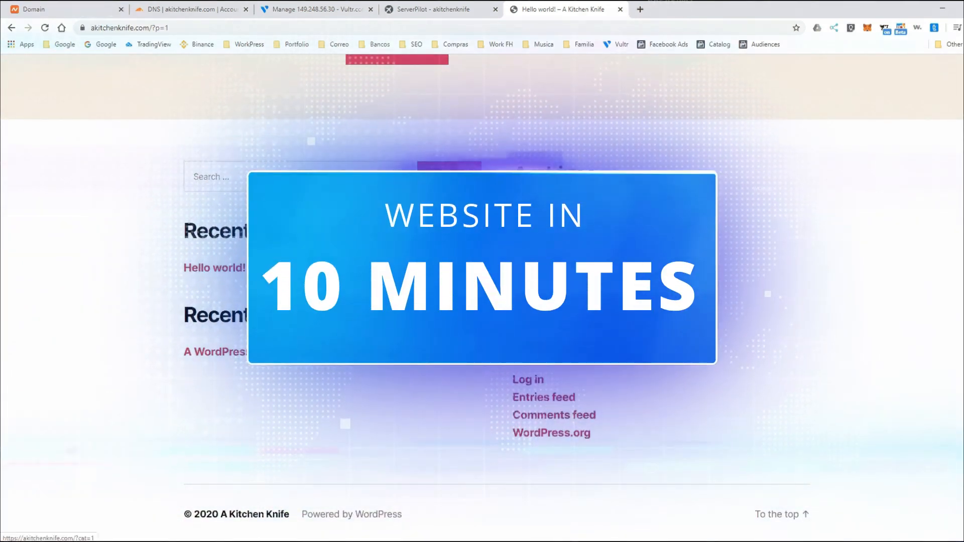
pyautogui.click(614, 322)
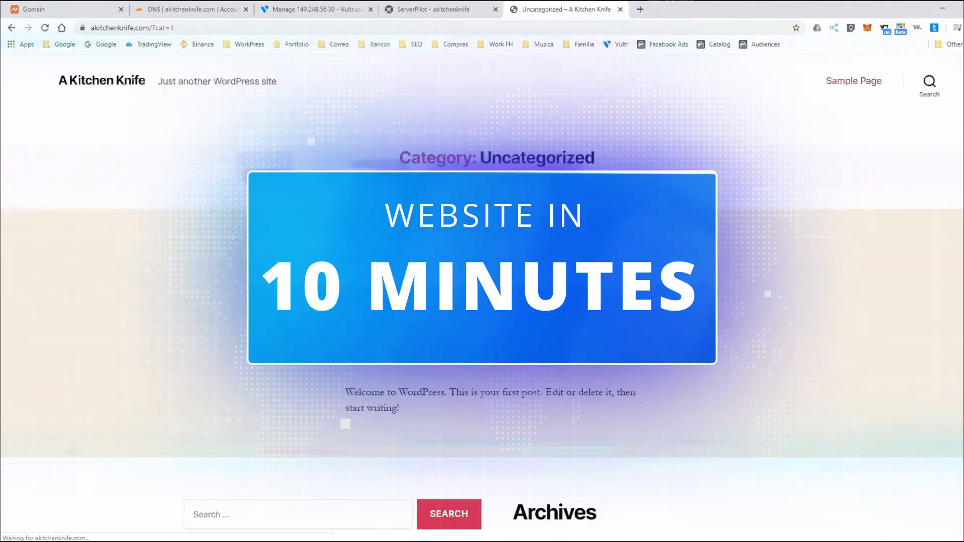
pyautogui.click(849, 83)
pyautogui.scroll(-8, 530, 303)
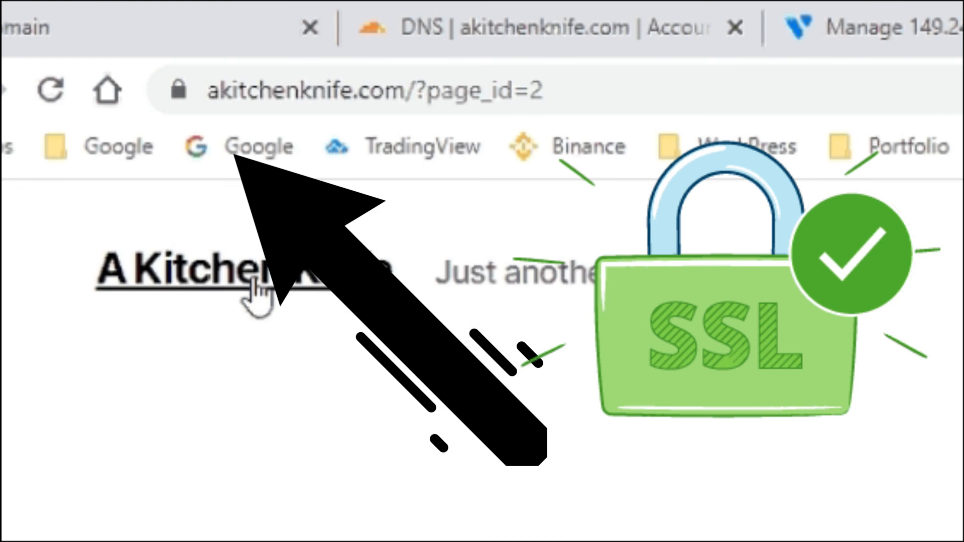
pyautogui.click(252, 287)
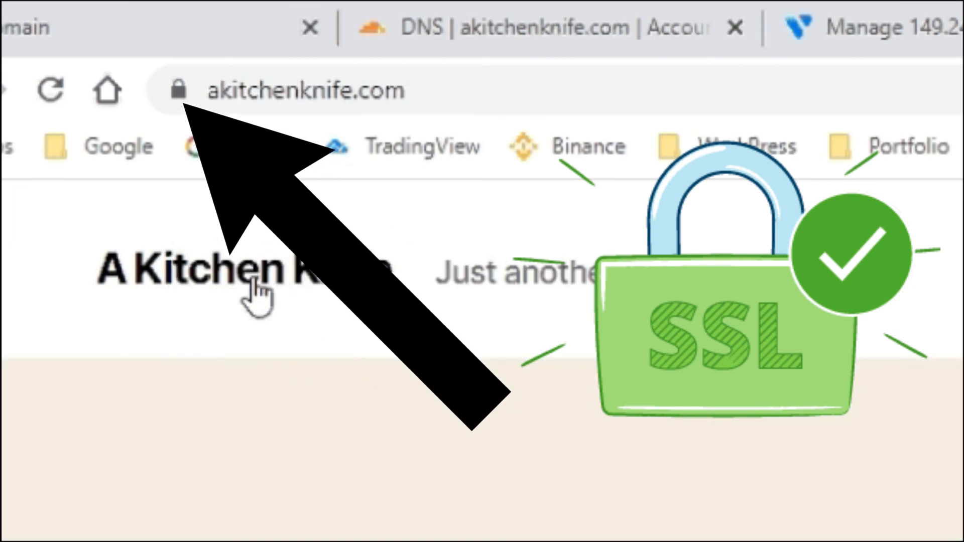